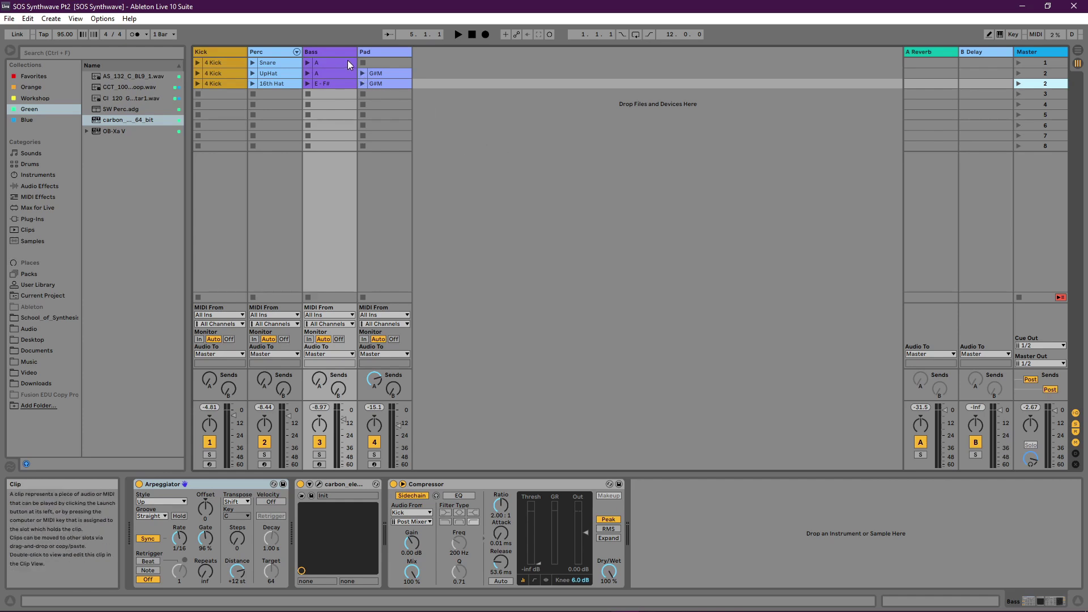
# Step: Launch scene 1, then scene 3 to hear Kick, 16th Hat, E-F# and G#M, then stop
pyautogui.click(1018, 63)
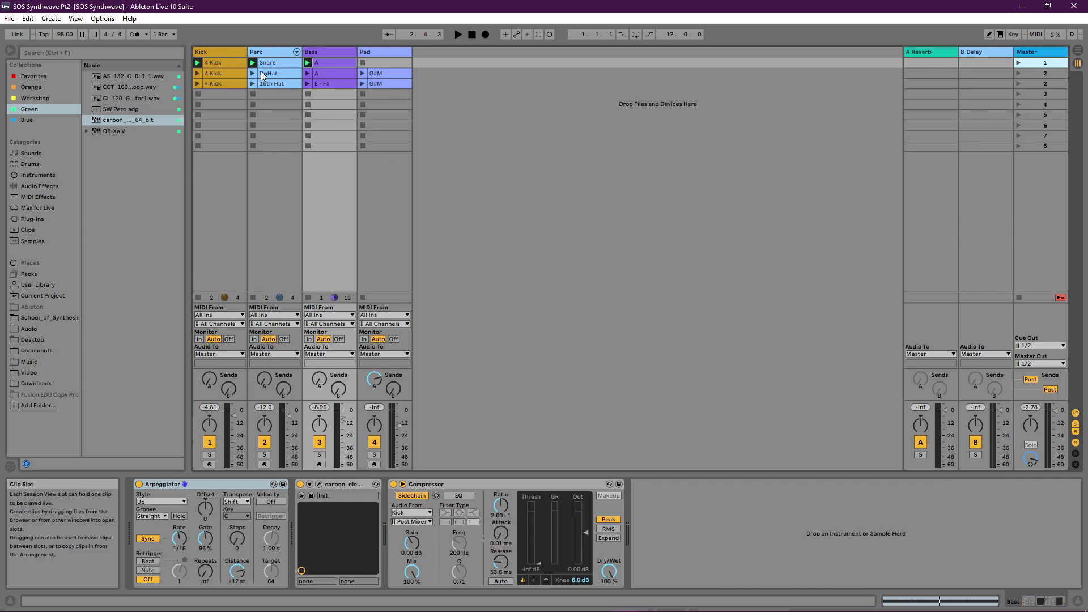
pyautogui.click(1019, 84)
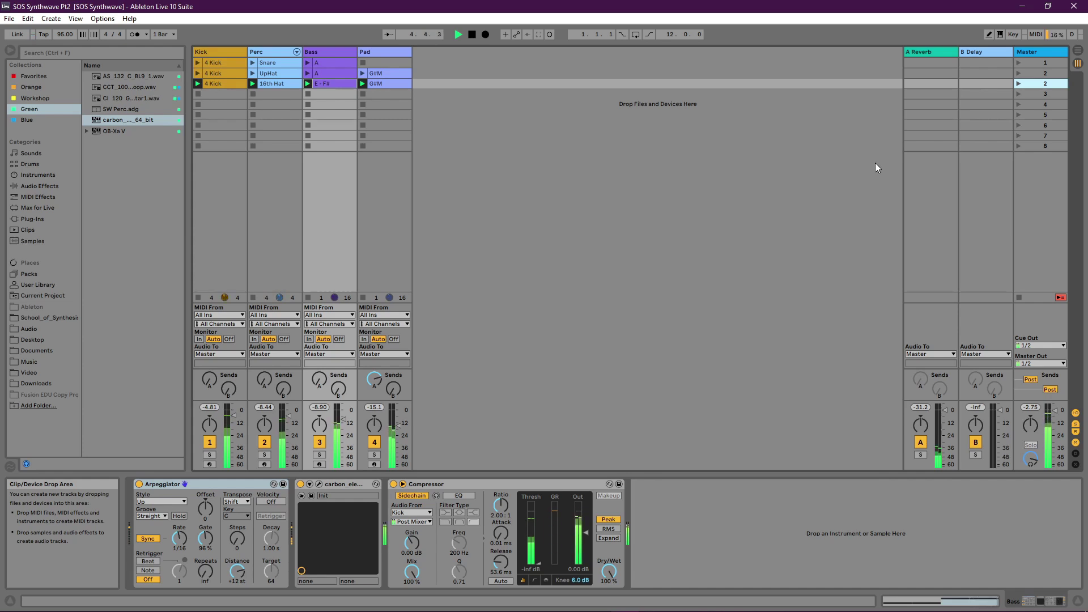
pyautogui.press('space')
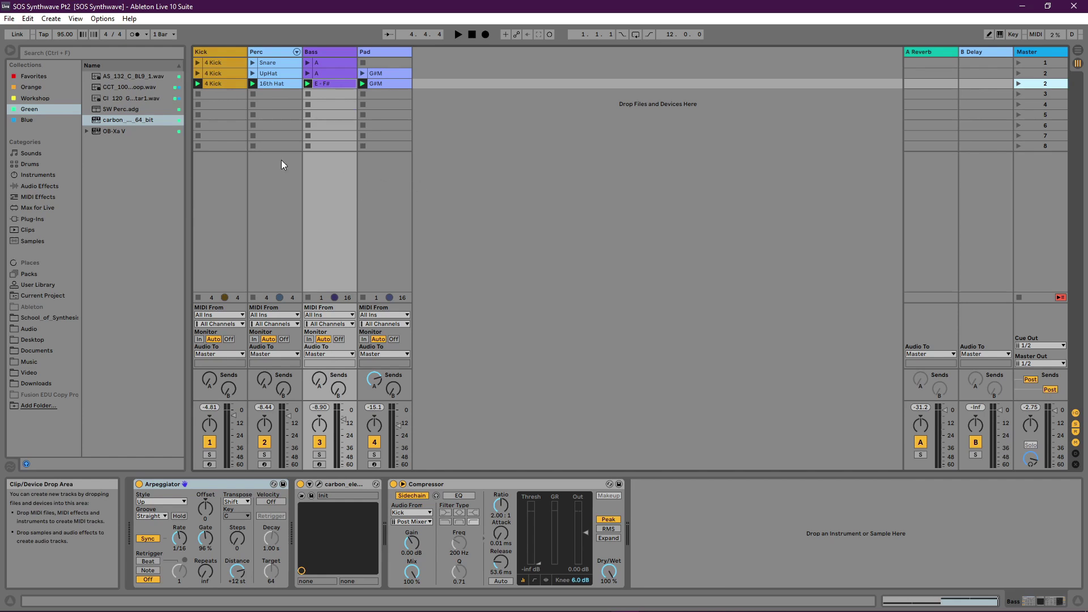
# Step: Load Carbon Electra onto a new MIDI track named Keys with its fader at -12 dB
pyautogui.moveTo(111, 120); pyautogui.dragTo(474, 104)
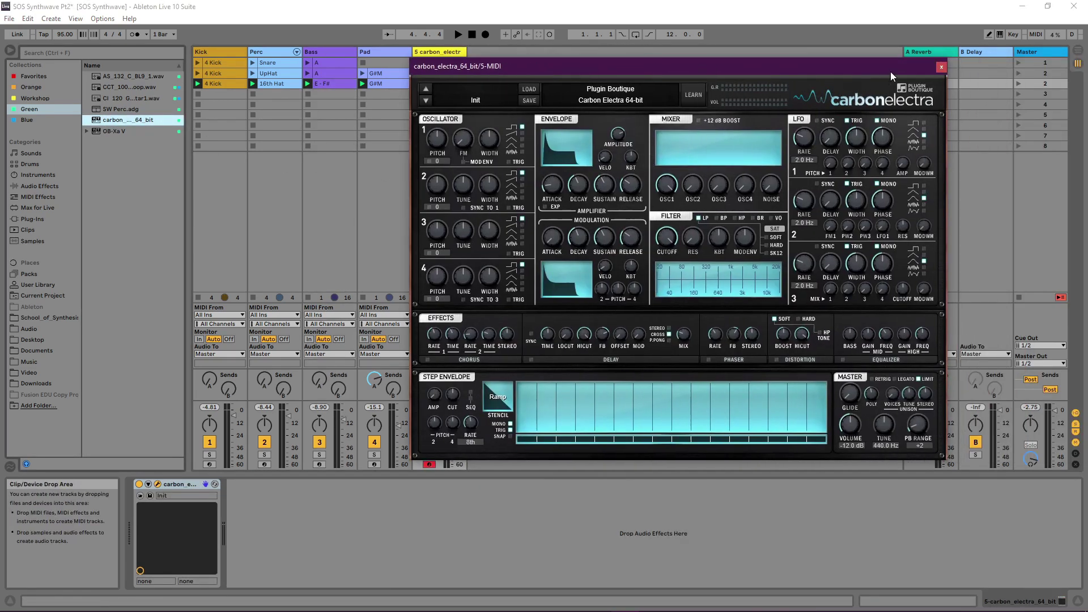
pyautogui.click(941, 66)
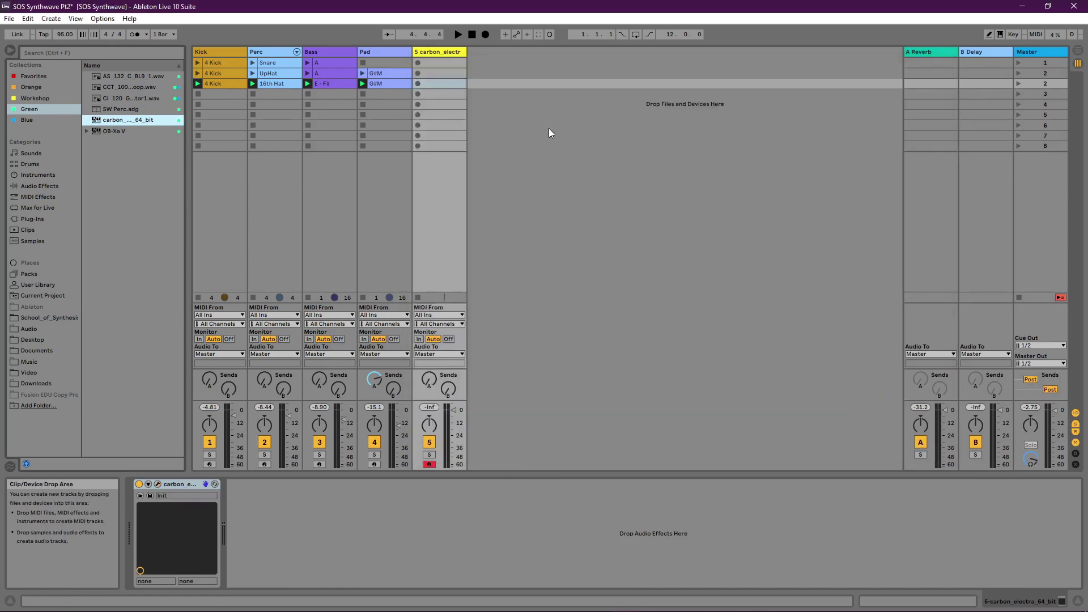
pyautogui.rightClick(445, 51)
pyautogui.click(539, 97)
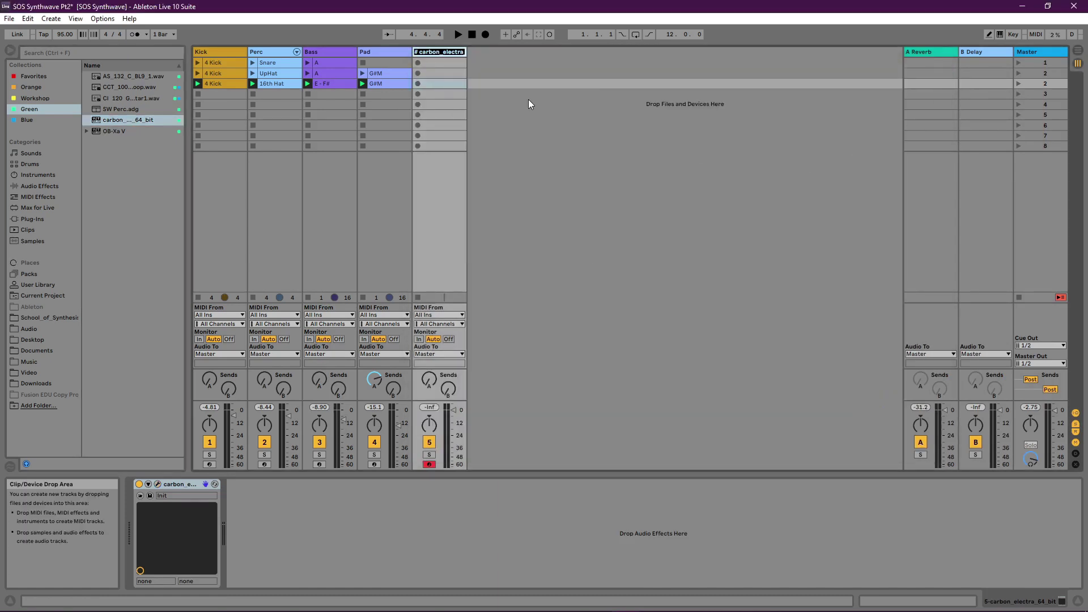
pyautogui.write('Keys')
pyautogui.press('Return')
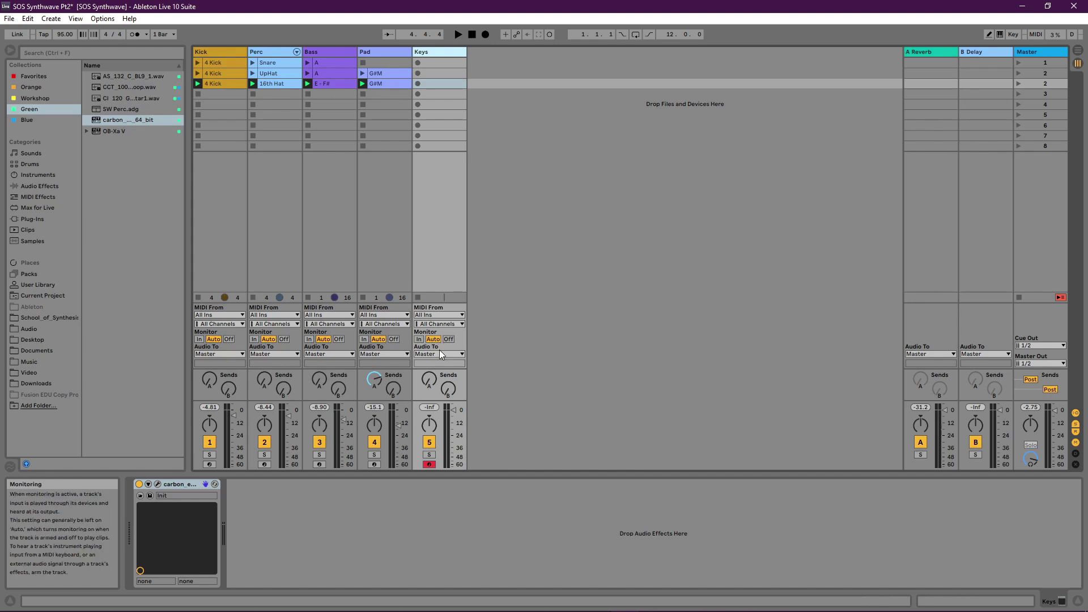
pyautogui.moveTo(454, 410); pyautogui.dragTo(451, 425)
# Step: In the Keys synth, set amp sustain to 44%, adjust release, and detune Osc 3 to +9.7 cents
pyautogui.click(157, 484)
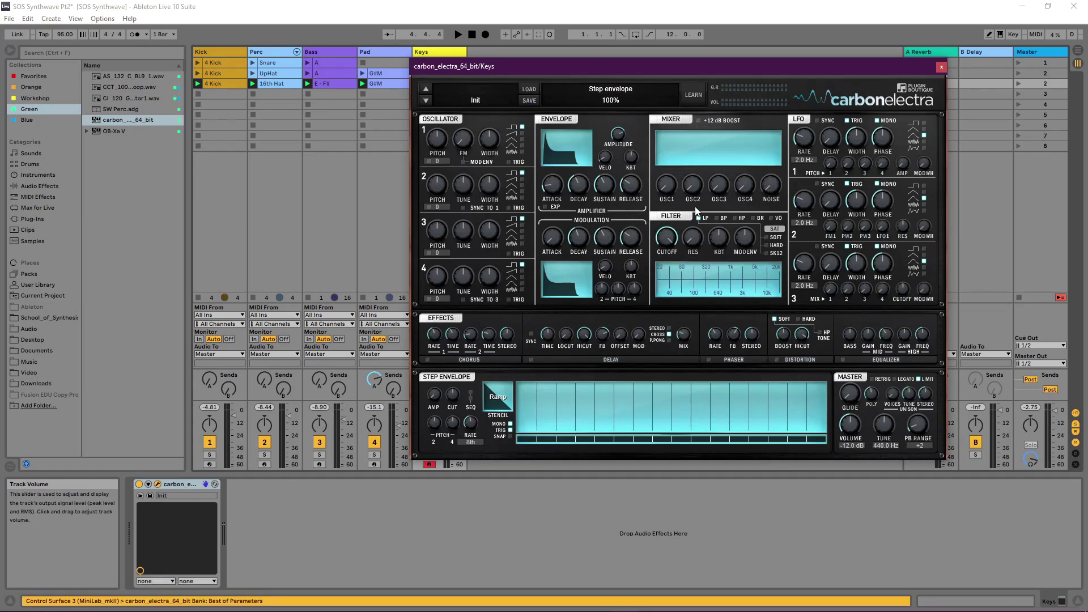
pyautogui.click(692, 185)
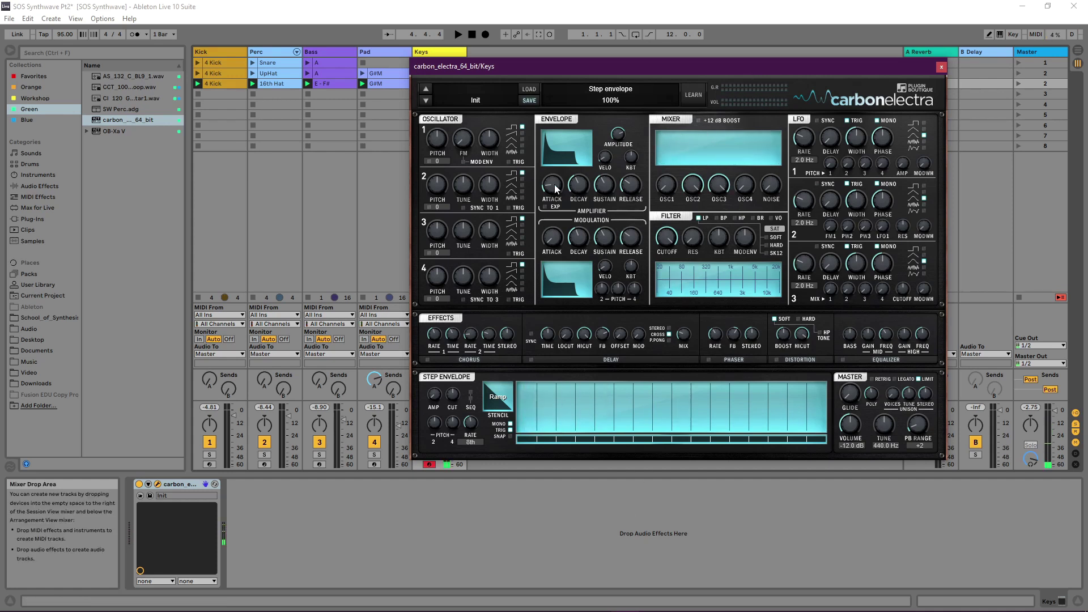
pyautogui.moveTo(597, 183); pyautogui.dragTo(536, 197)
pyautogui.click(624, 193)
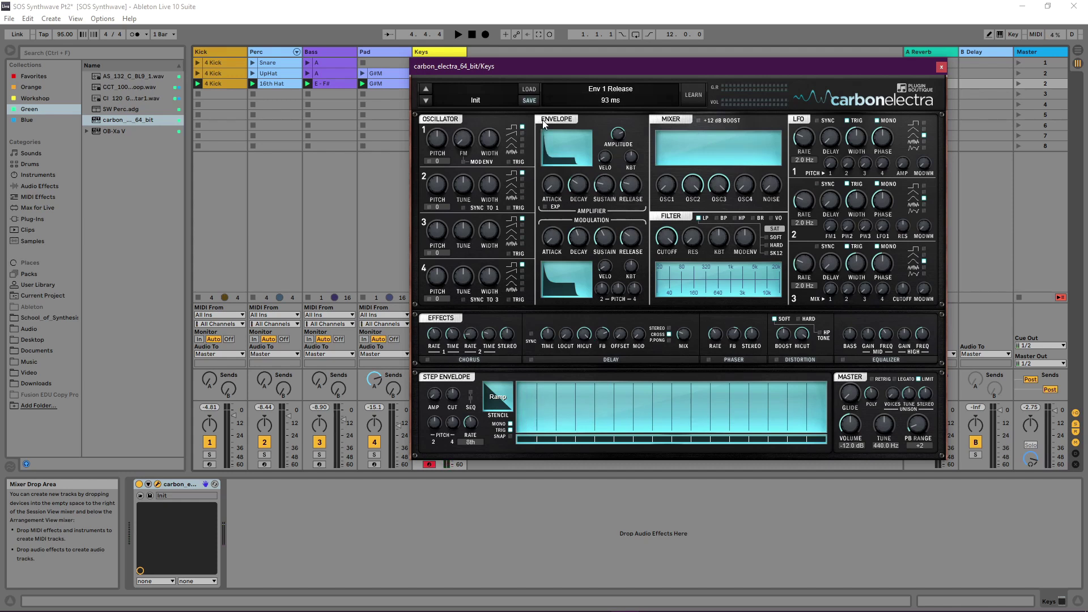
pyautogui.moveTo(602, 185)
pyautogui.mouseDown()
pyautogui.moveTo(617, 175)
pyautogui.moveTo(579, 203)
pyautogui.moveTo(574, 191)
pyautogui.moveTo(607, 193)
pyautogui.moveTo(591, 193)
pyautogui.moveTo(594, 180)
pyautogui.moveTo(602, 190)
pyautogui.mouseUp()
pyautogui.moveTo(465, 229)
pyautogui.mouseDown()
pyautogui.moveTo(475, 209)
pyautogui.moveTo(478, 232)
pyautogui.mouseUp()
# Step: Route LFO 2 to Osc 2 and Osc 3 width, LFO 1 to Pitch 2, and set LFO 1 rate to 3.5 s
pyautogui.moveTo(855, 236); pyautogui.dragTo(854, 230)
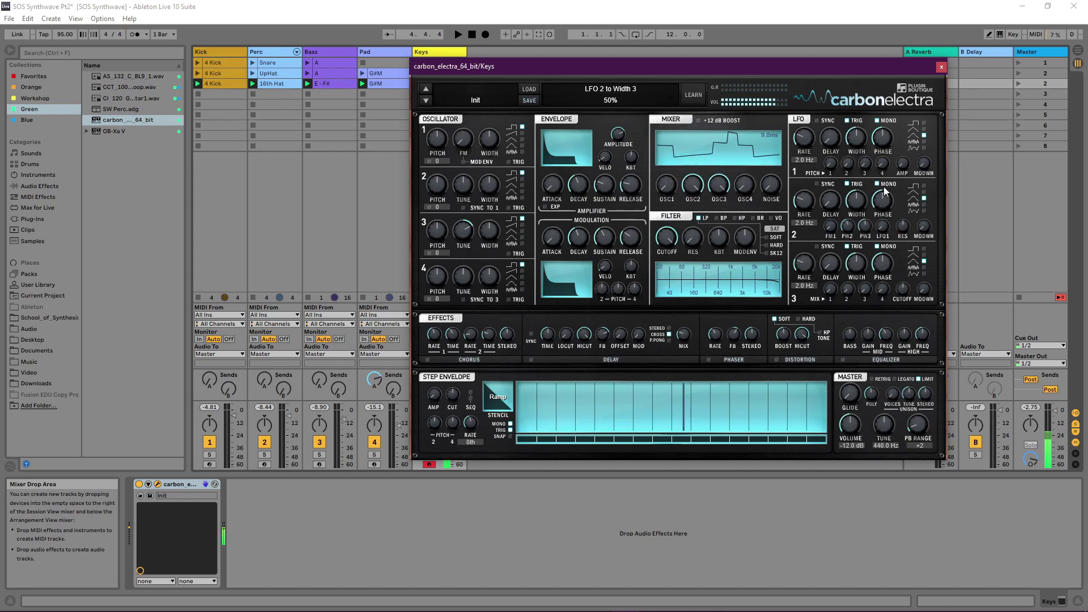
pyautogui.moveTo(865, 227); pyautogui.dragTo(808, 207)
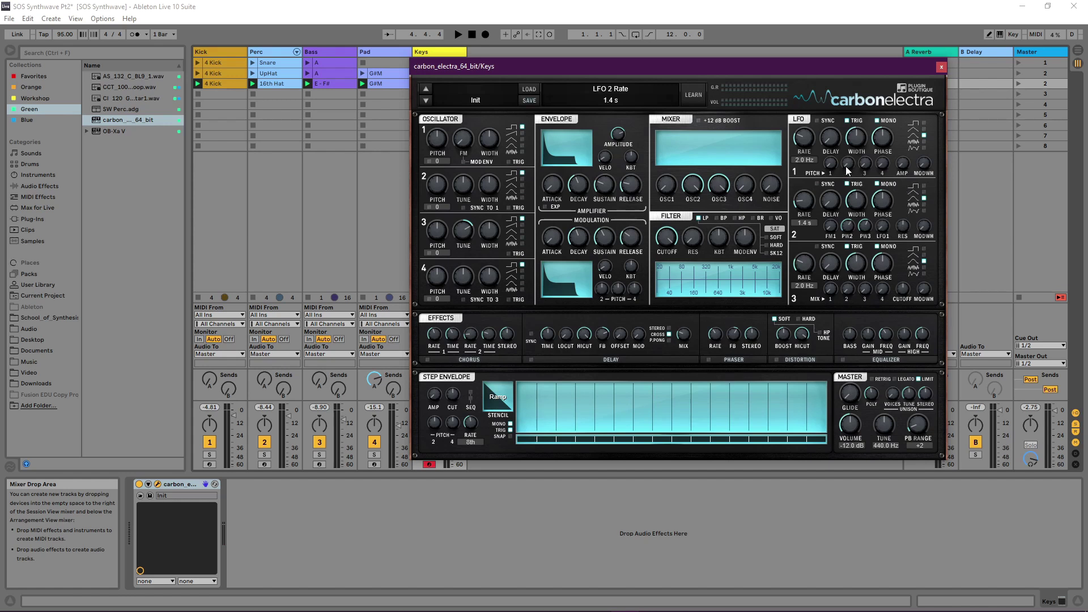
pyautogui.moveTo(845, 161)
pyautogui.mouseDown()
pyautogui.moveTo(861, 166)
pyautogui.moveTo(834, 170)
pyautogui.moveTo(866, 161)
pyautogui.moveTo(856, 157)
pyautogui.mouseUp()
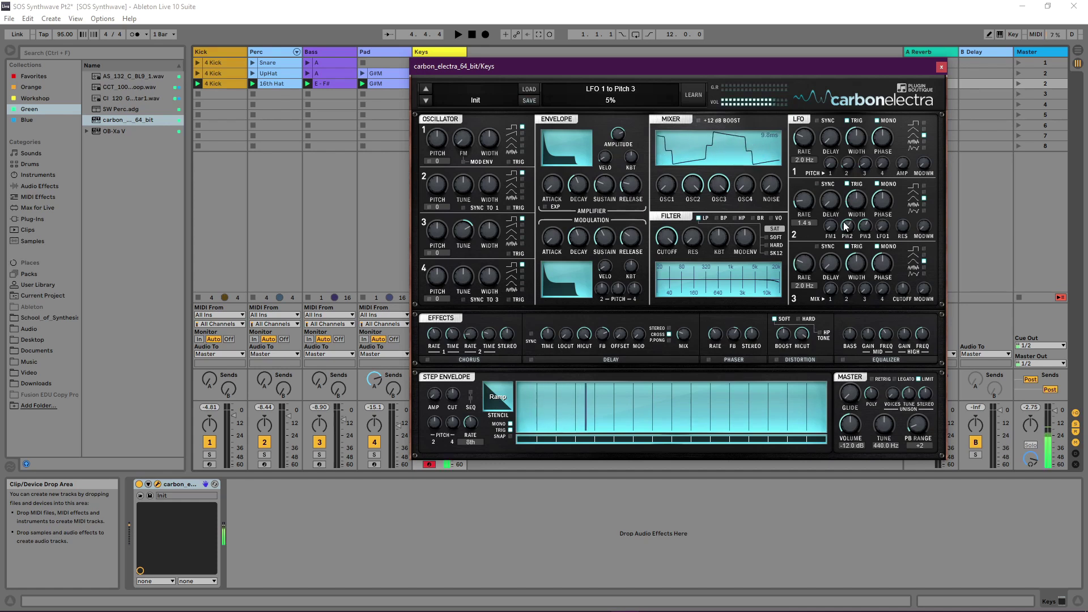
pyautogui.scroll(-5, 800, 146)
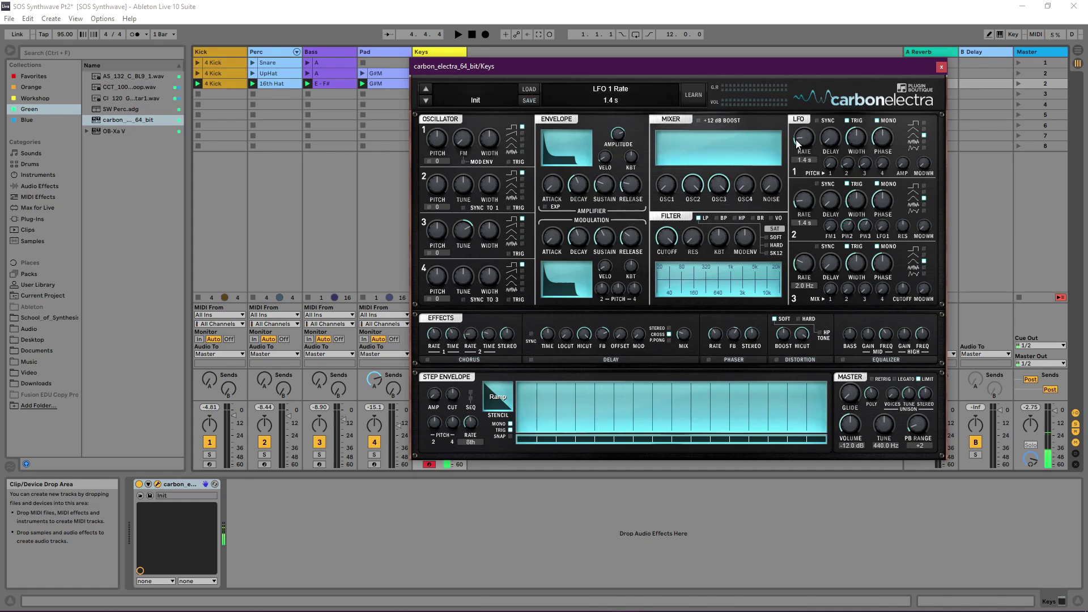
pyautogui.scroll(-8, 794, 144)
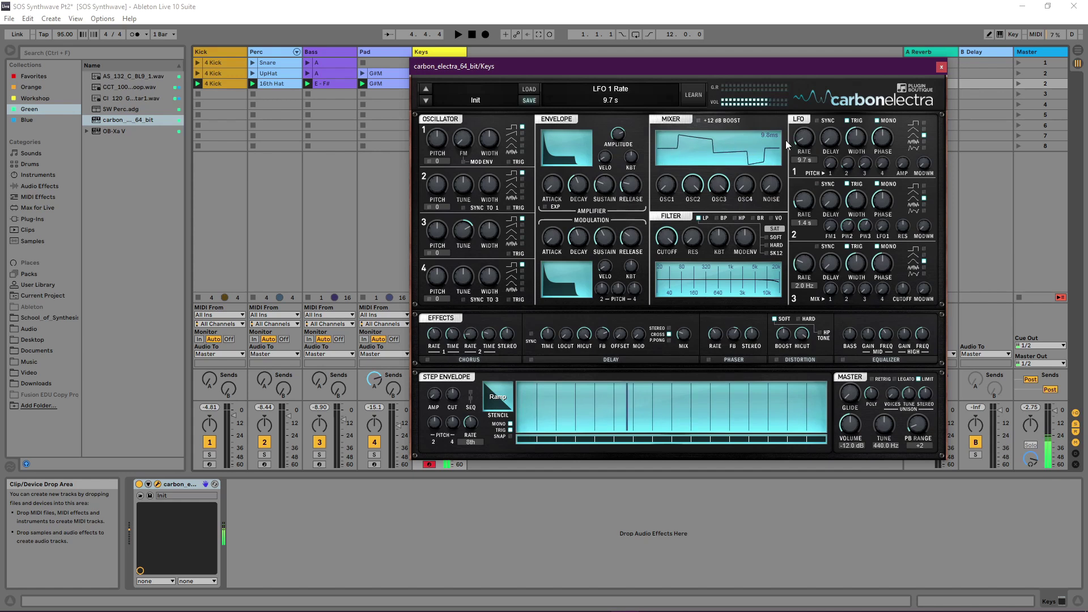
pyautogui.moveTo(779, 138); pyautogui.dragTo(779, 128)
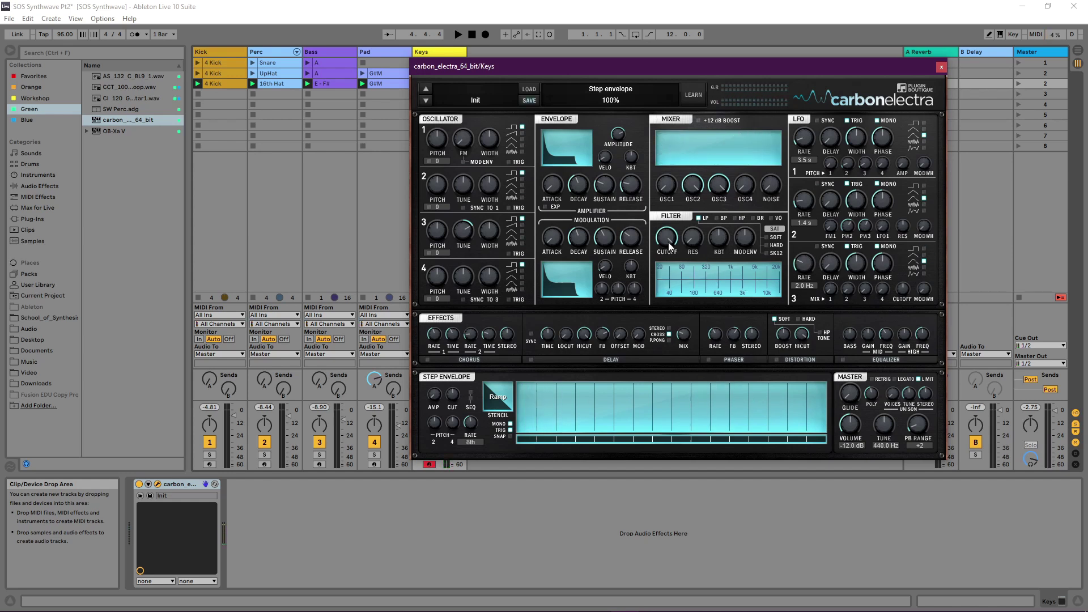
# Step: Set mod envelope sustain 0%, decay 5.0 s, filter envelope amount 44% and resonance 17%
pyautogui.moveTo(610, 243); pyautogui.dragTo(582, 301)
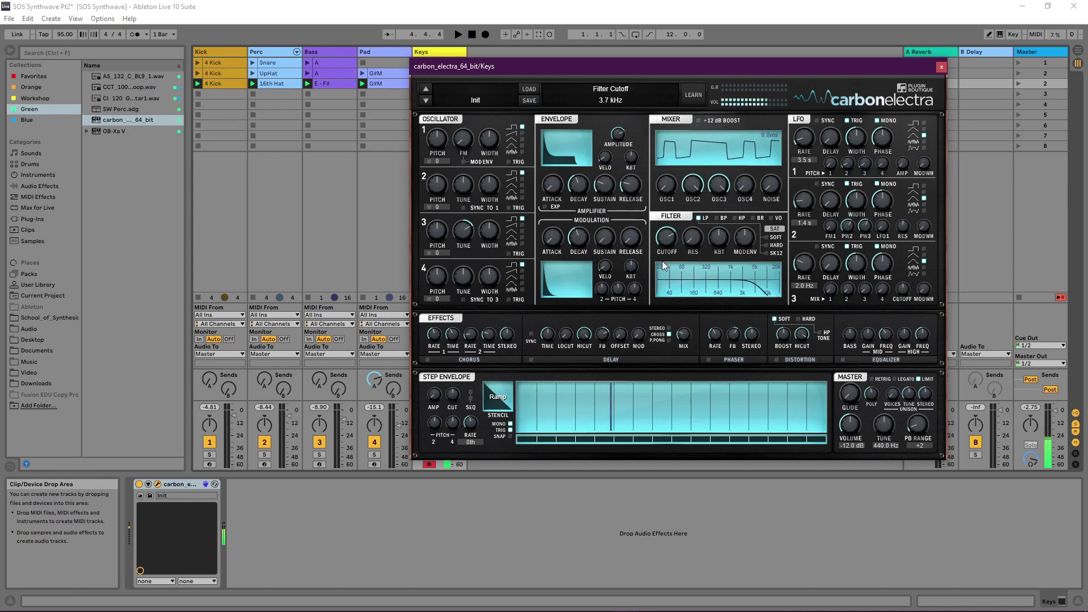
pyautogui.moveTo(739, 247); pyautogui.dragTo(738, 239)
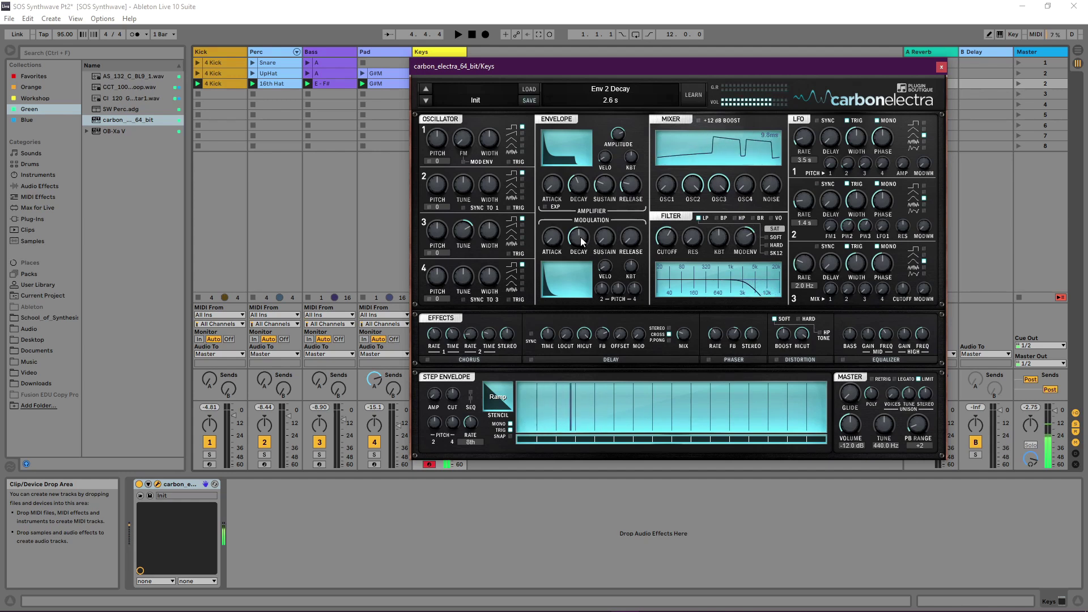
pyautogui.moveTo(581, 242); pyautogui.dragTo(581, 224)
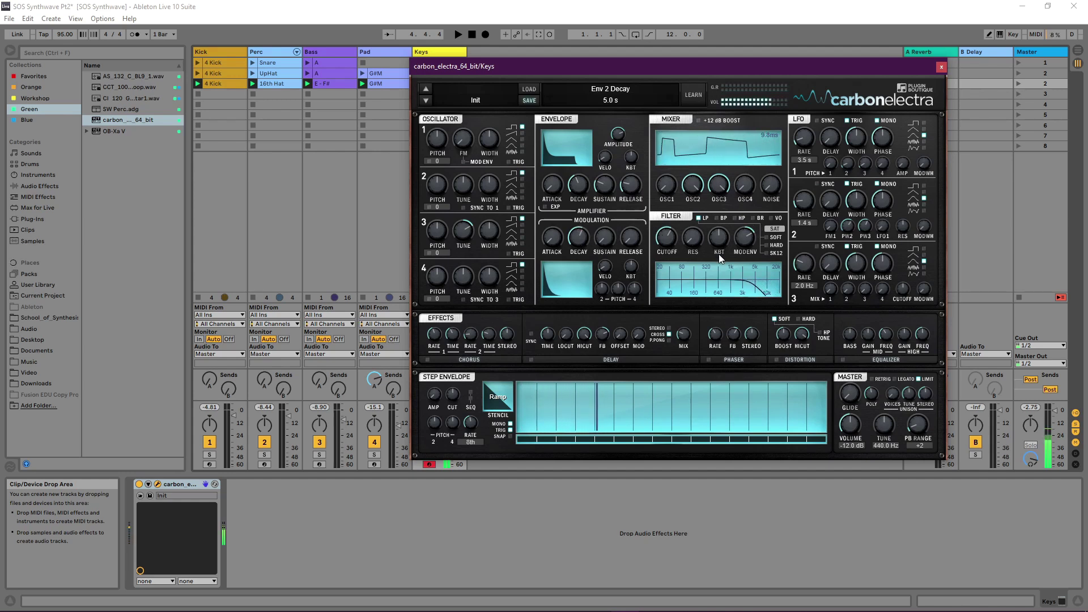
pyautogui.scroll(4, 692, 227)
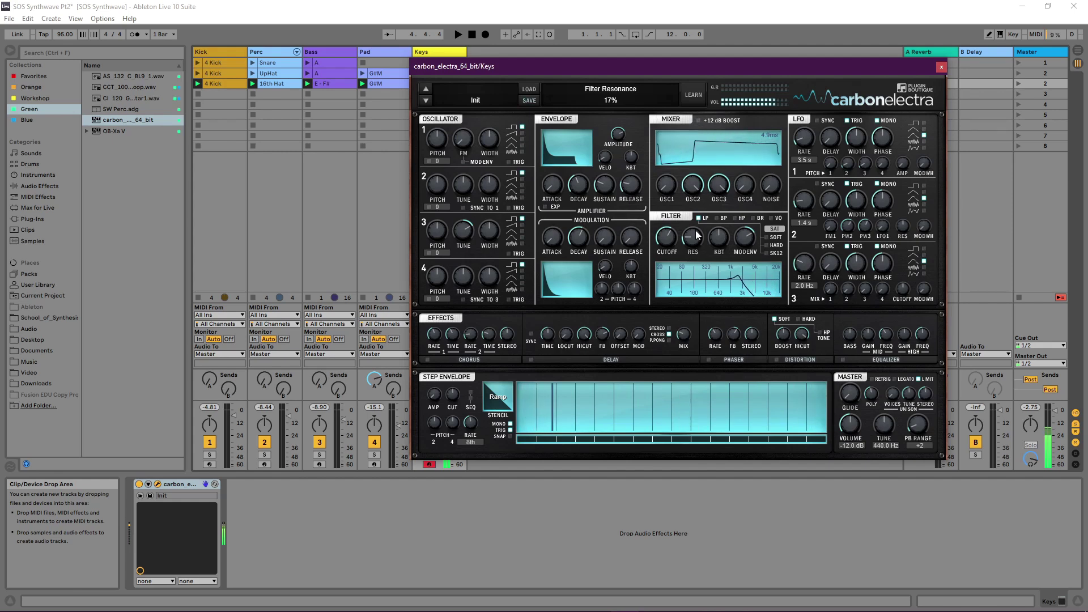
# Step: With the metronome on, record Keys 1 in the Keys track's first slot over Scene 1 and view its notes
pyautogui.click(942, 67)
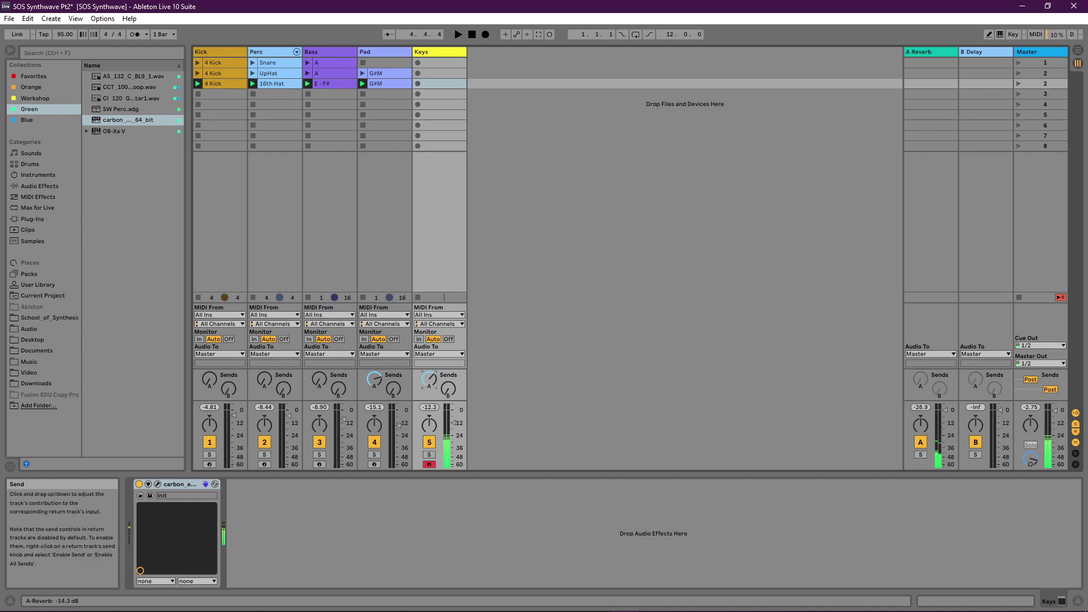
pyautogui.click(1017, 296)
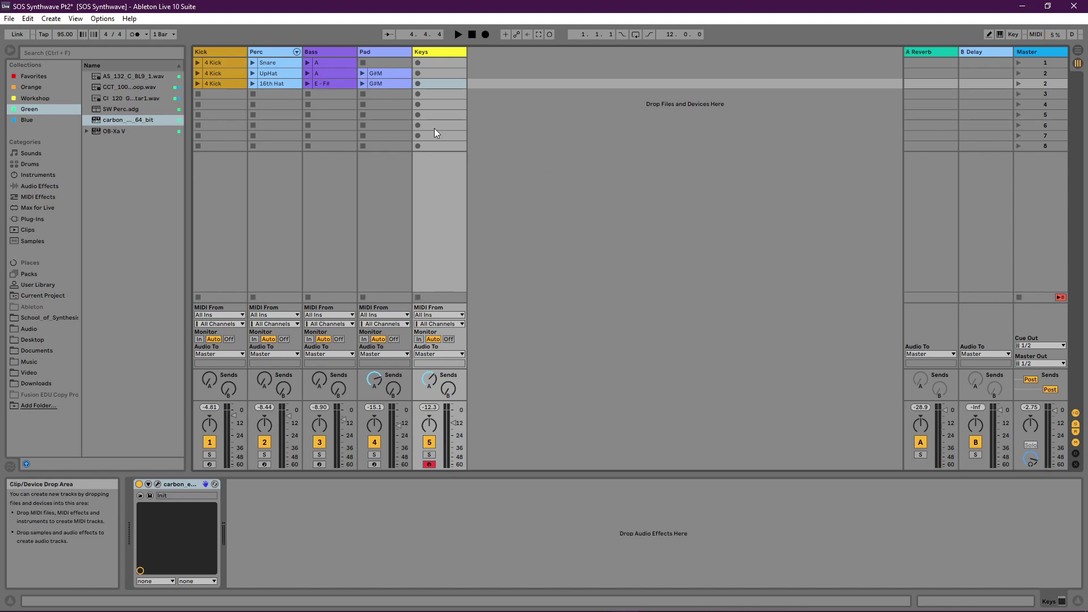
pyautogui.click(130, 35)
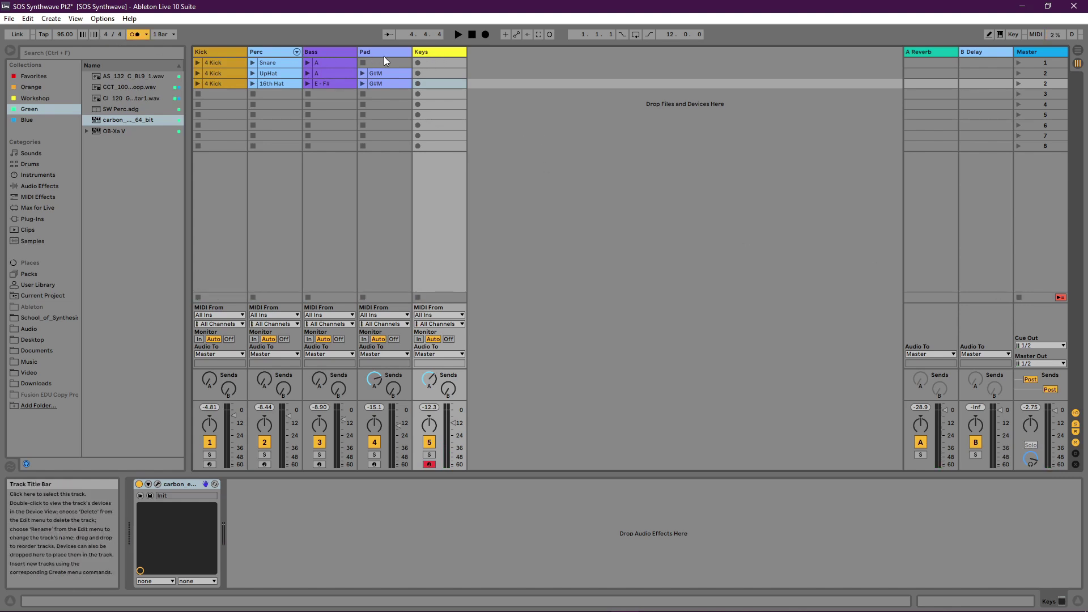
pyautogui.click(418, 62)
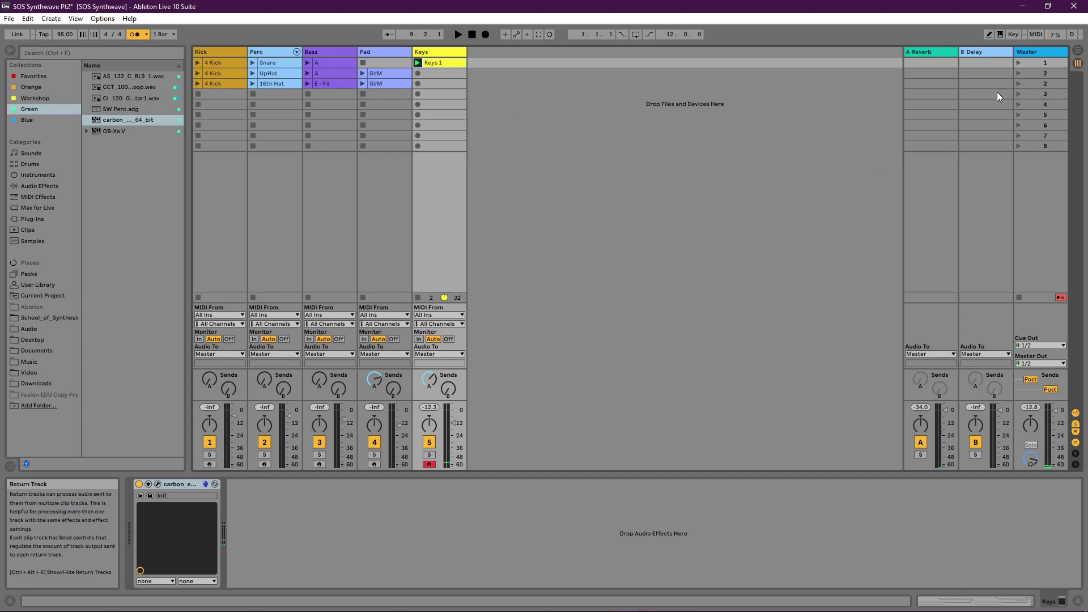
pyautogui.click(1018, 61)
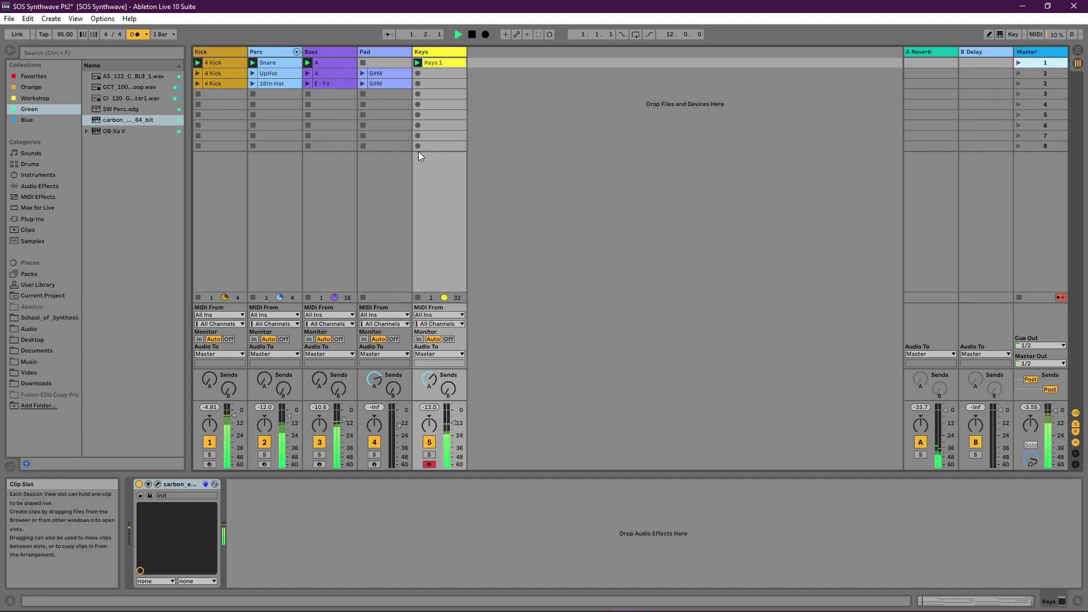
pyautogui.click(451, 60)
pyautogui.click(447, 63)
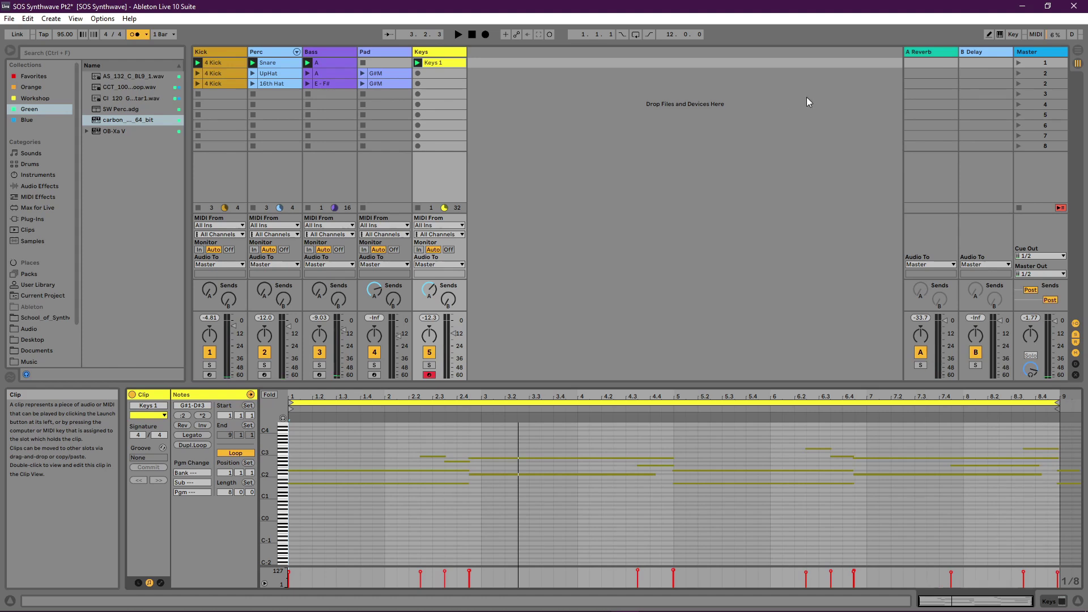
# Step: Record Keys 2 in the Keys track's scene-3 slot, then turn the metronome off and replay
pyautogui.click(1018, 83)
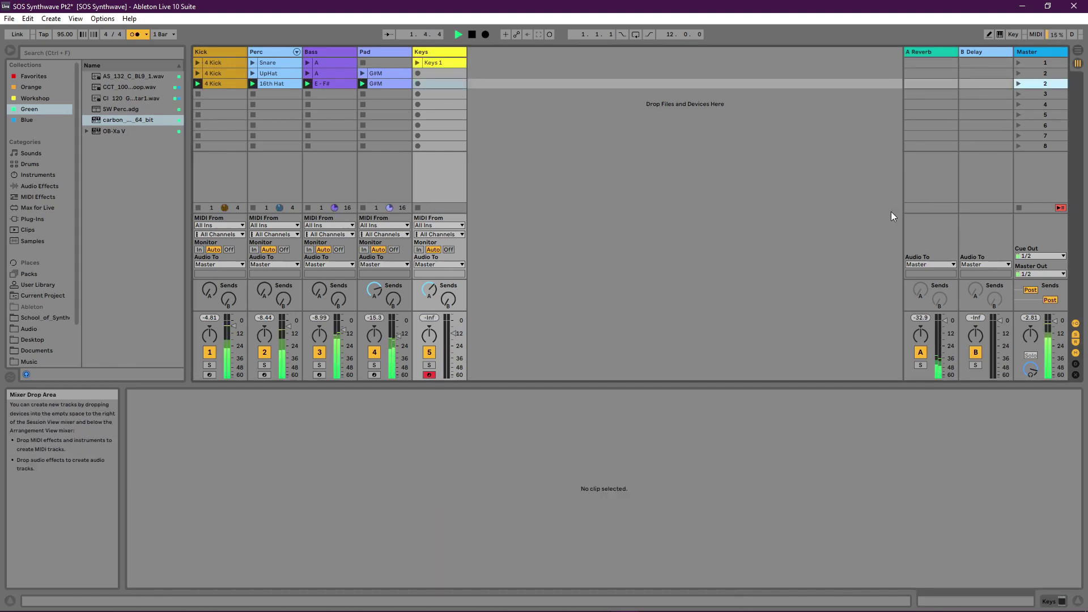
pyautogui.press('space')
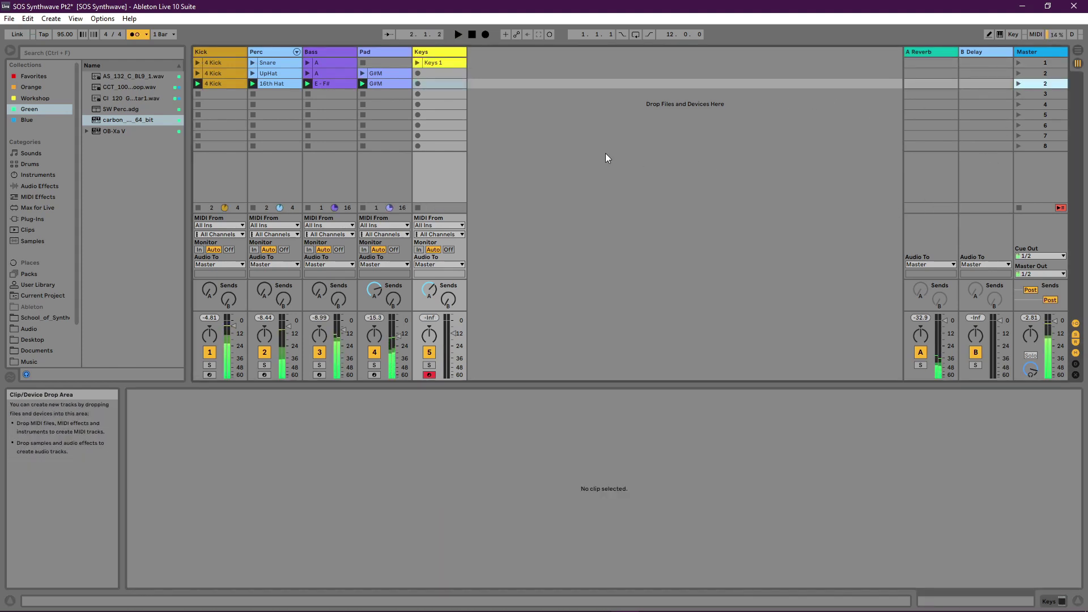
pyautogui.click(422, 84)
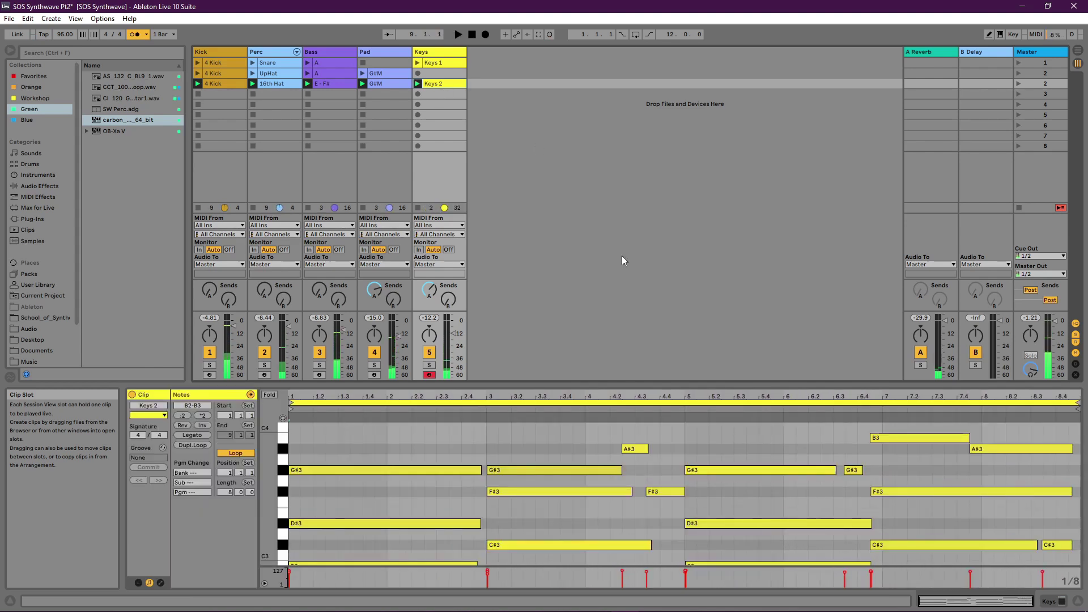
pyautogui.click(133, 35)
pyautogui.press('space')
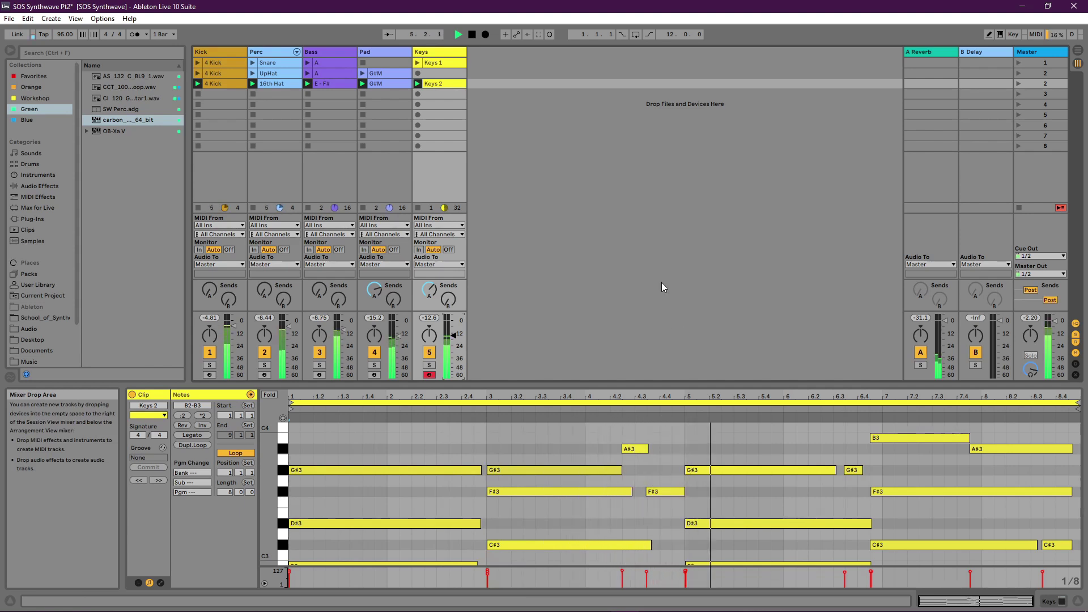
# Step: Stop all clips and add Carbon Electra on a new MIDI track named Lead, moving its window aside
pyautogui.click(1018, 208)
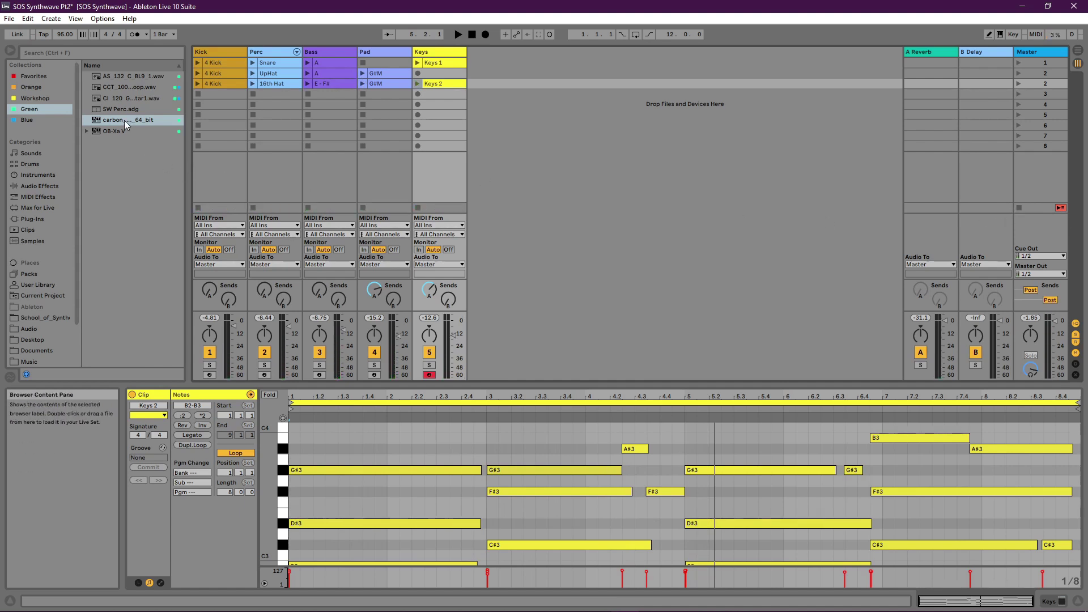
pyautogui.moveTo(113, 120); pyautogui.dragTo(451, 117)
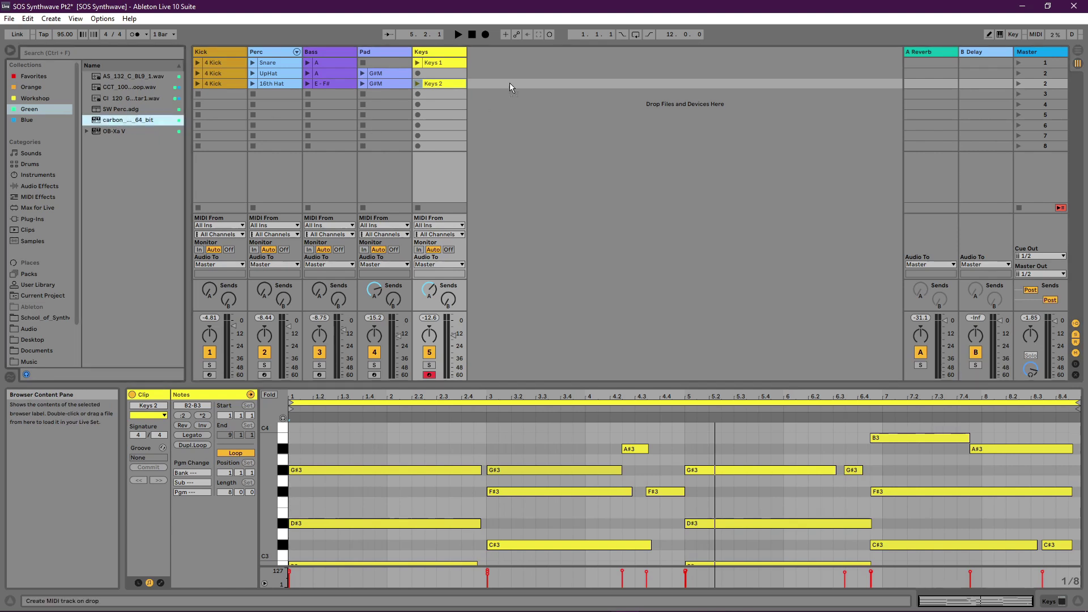
pyautogui.moveTo(509, 83); pyautogui.dragTo(495, 58)
pyautogui.rightClick(497, 49)
pyautogui.click(544, 93)
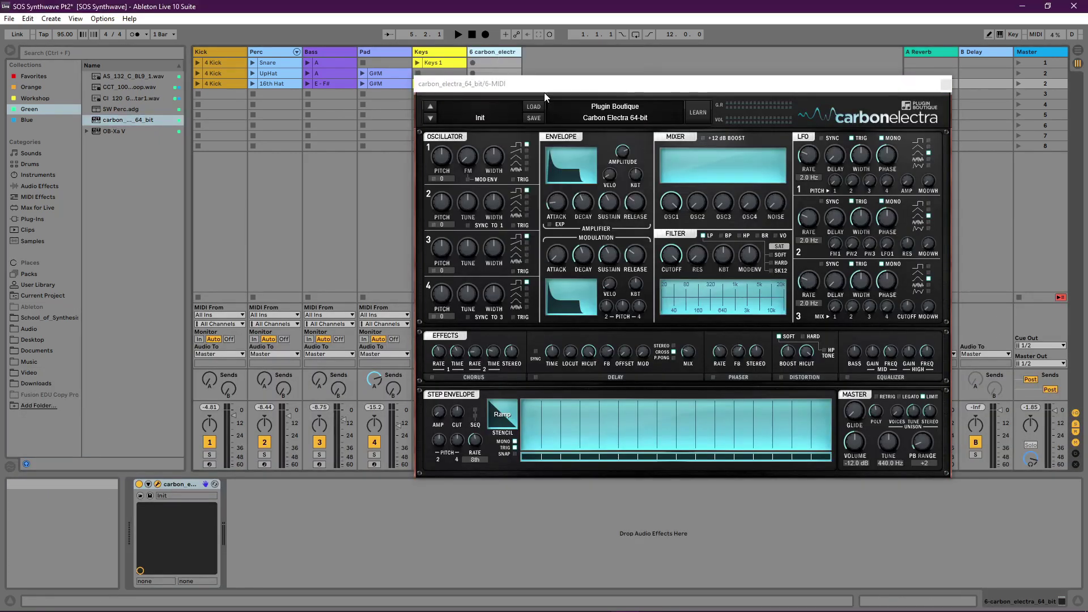
pyautogui.write('Lead')
pyautogui.press('Return')
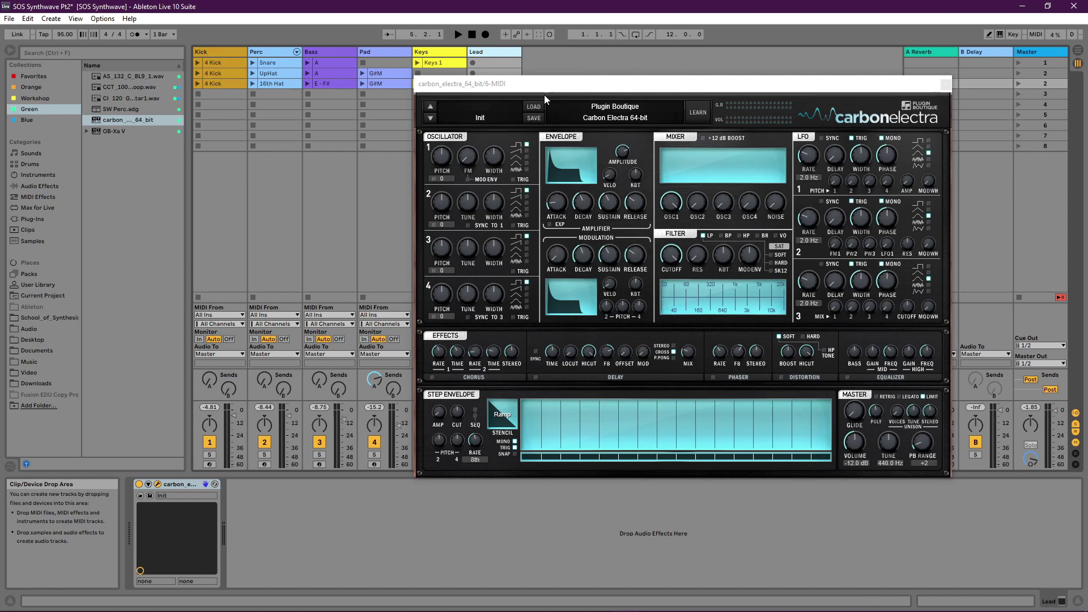
pyautogui.moveTo(543, 87); pyautogui.dragTo(649, 68)
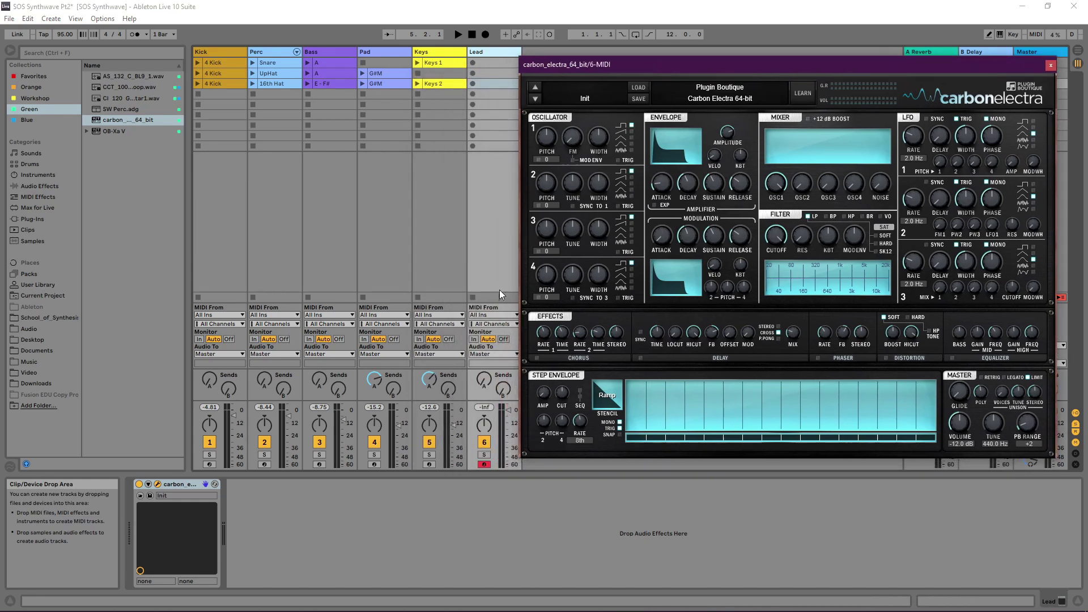
# Step: Raise Osc 2, sync it to Osc 1, and set Env 2 sustain 0%, Pitch 2 amount 35%, decay 6.5 s
pyautogui.click(508, 409)
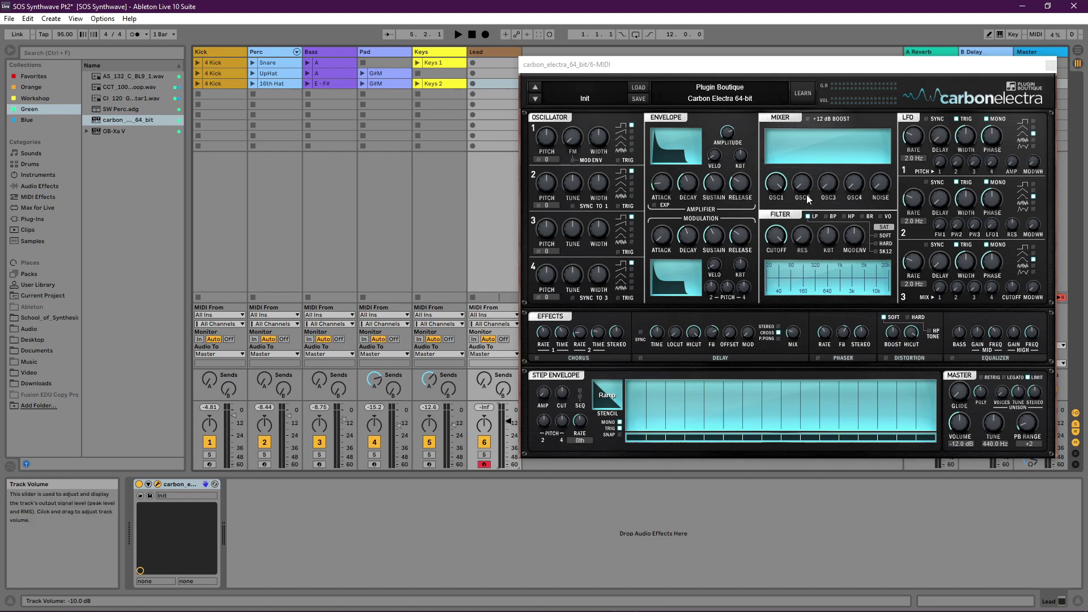
pyautogui.moveTo(806, 190); pyautogui.dragTo(808, 180)
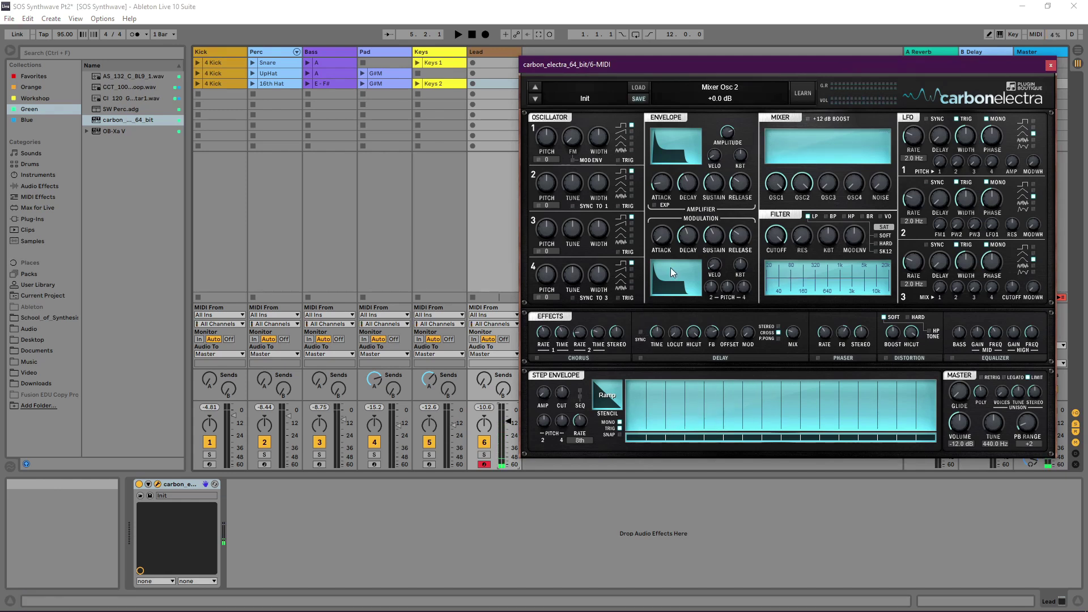
pyautogui.click(581, 206)
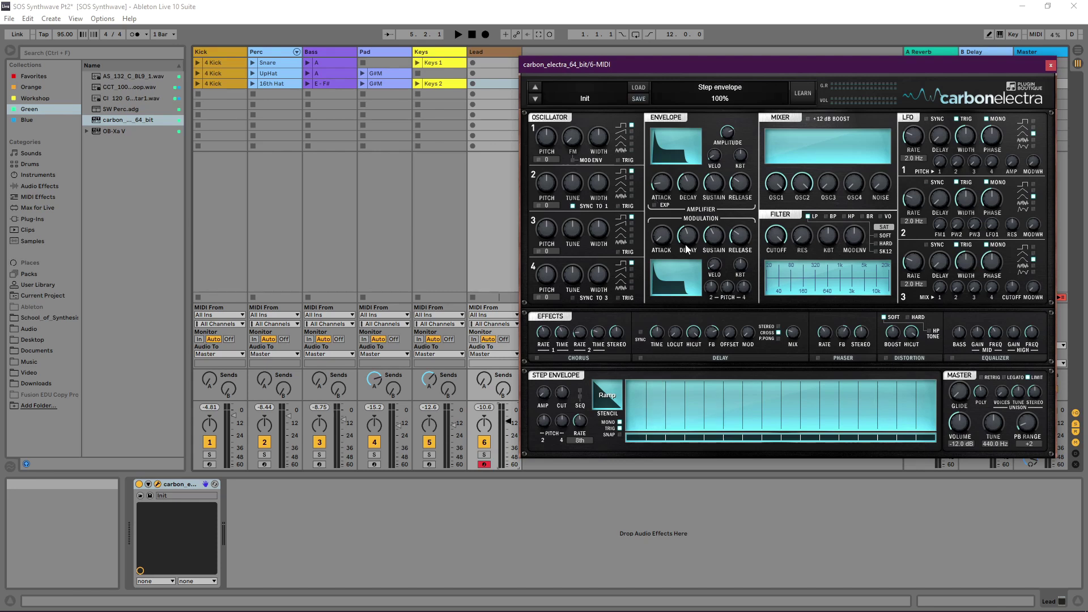
pyautogui.moveTo(714, 237); pyautogui.dragTo(737, 279)
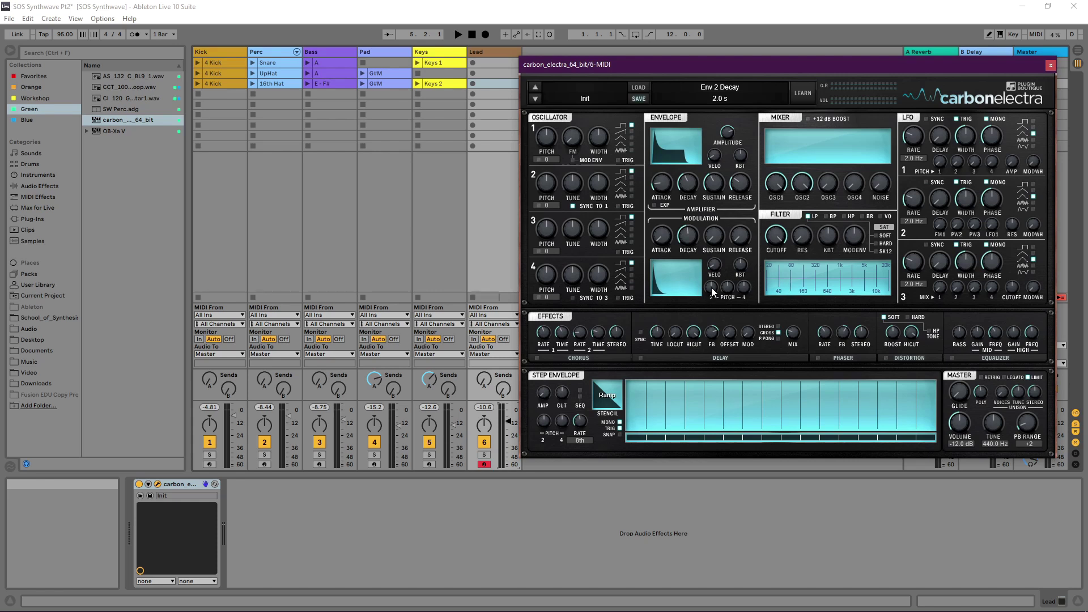
pyautogui.moveTo(713, 292)
pyautogui.mouseDown()
pyautogui.moveTo(720, 270)
pyautogui.moveTo(719, 283)
pyautogui.mouseUp()
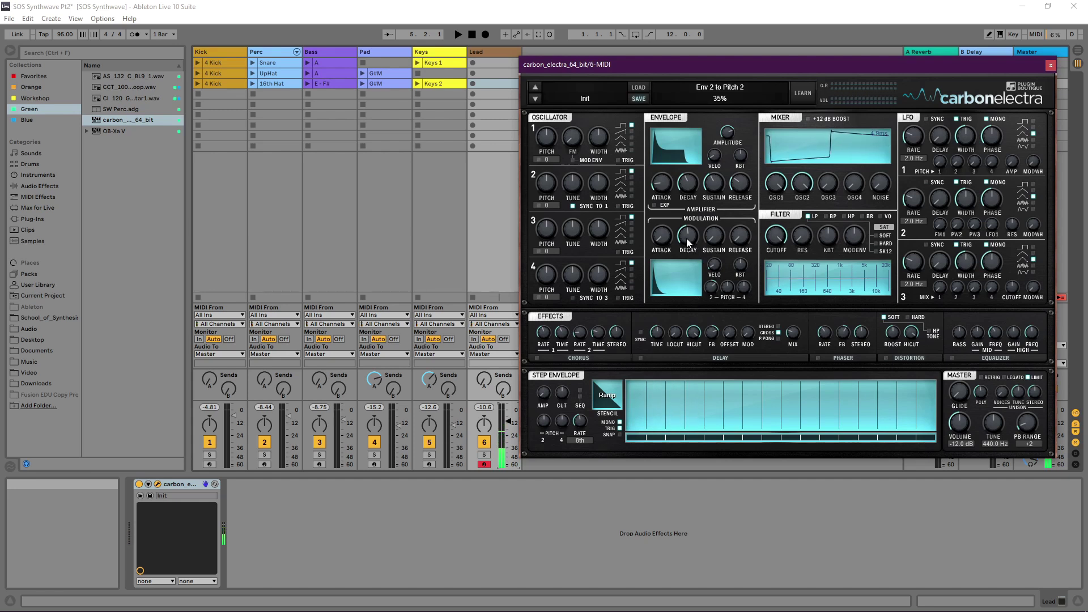
pyautogui.moveTo(688, 242); pyautogui.dragTo(689, 297)
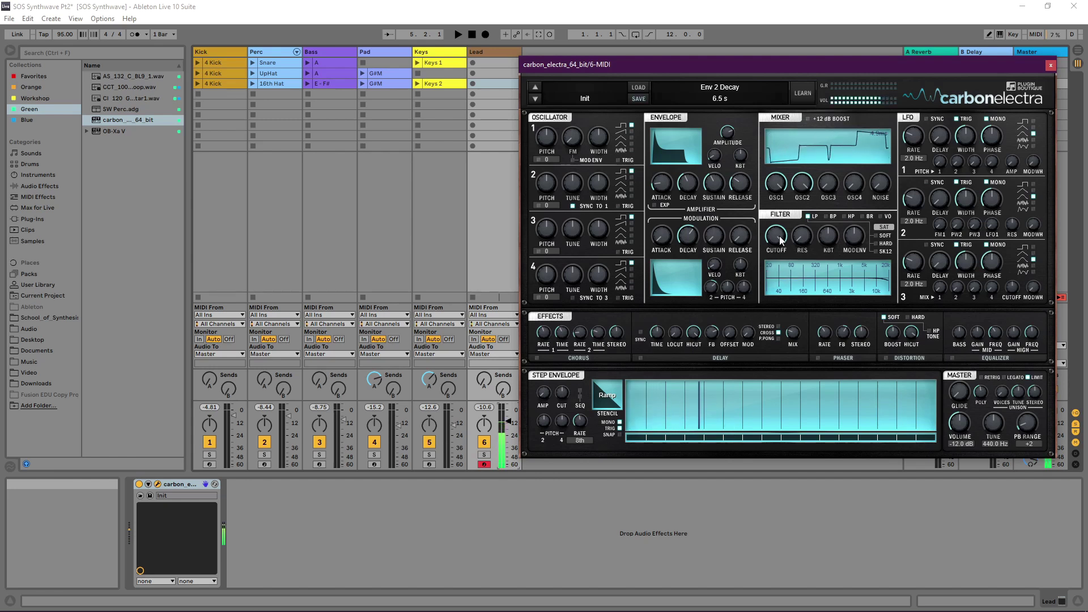
# Step: Set LFO 2 to Width 2, amp attack and decay to 1 ms, LFO 2 rate 1.2 Hz, resonance 11%
pyautogui.click(957, 227)
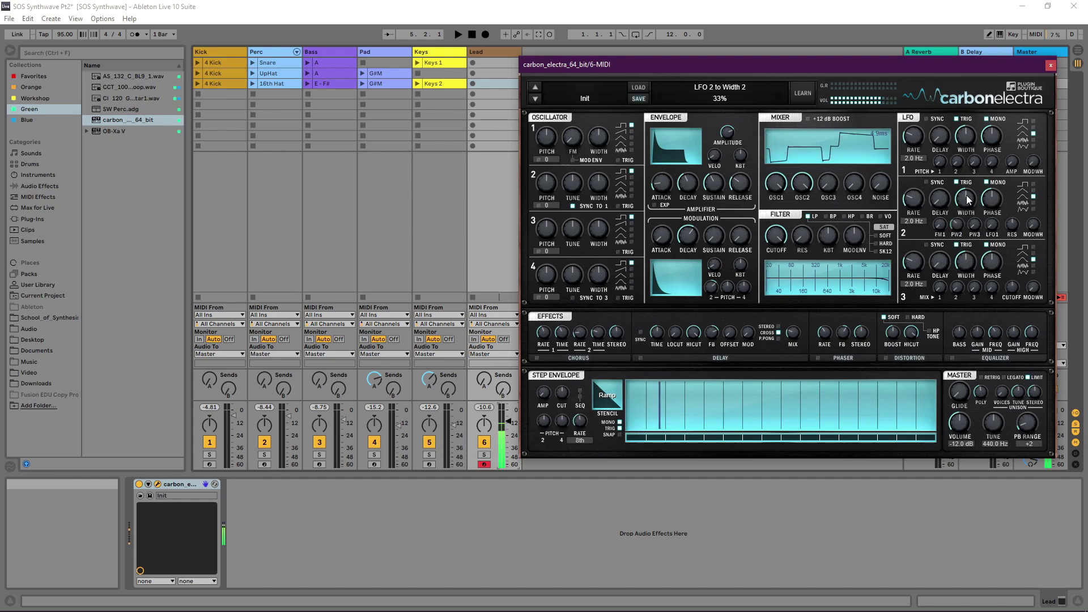
pyautogui.moveTo(714, 183); pyautogui.dragTo(688, 196)
pyautogui.click(667, 190)
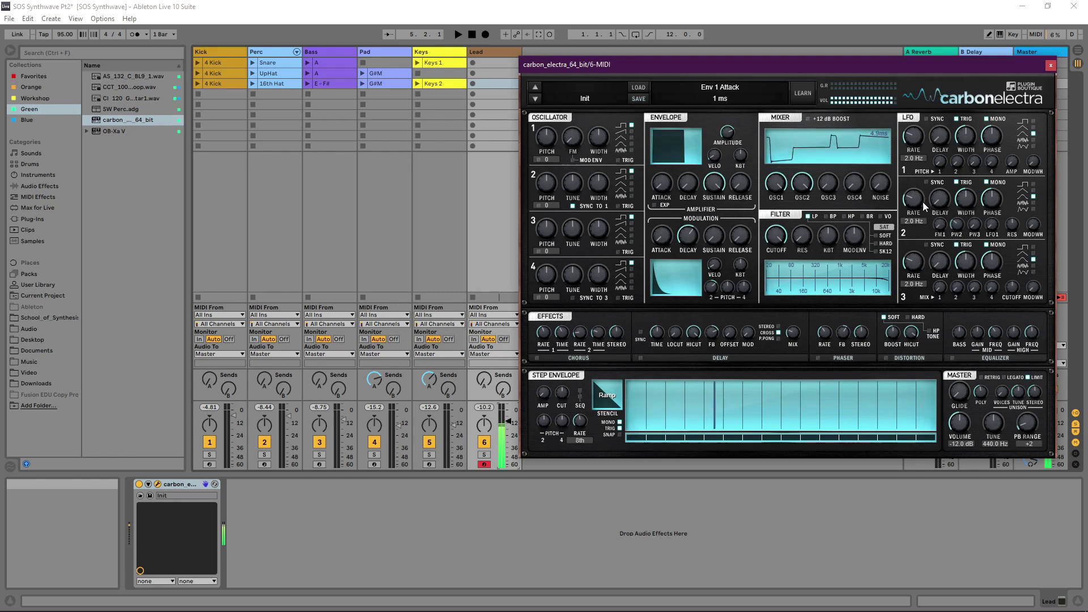
pyautogui.moveTo(913, 196); pyautogui.dragTo(914, 203)
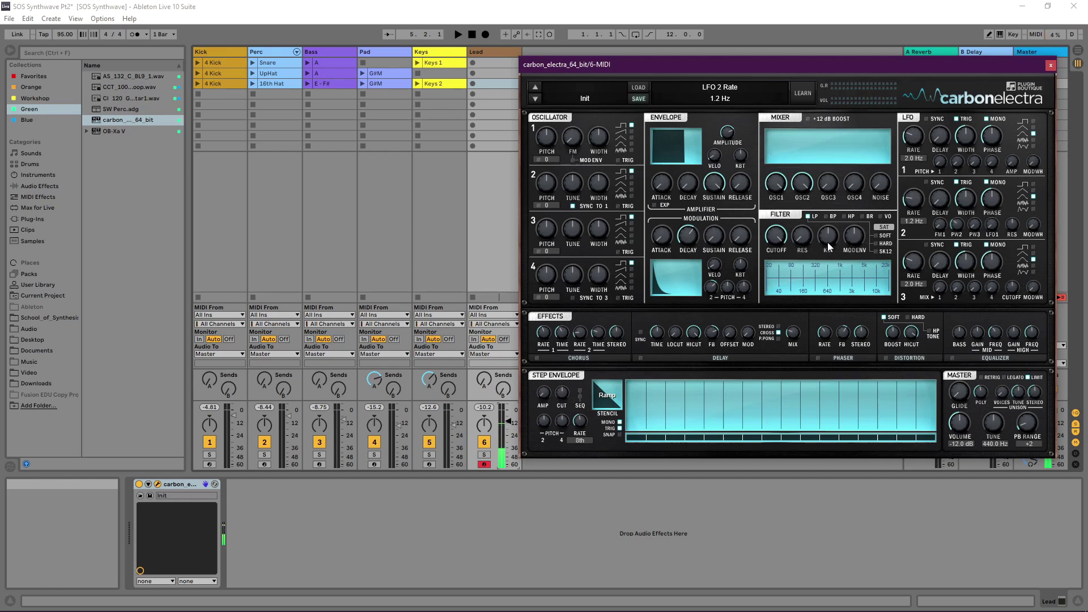
pyautogui.moveTo(786, 238); pyautogui.dragTo(787, 233)
pyautogui.click(802, 233)
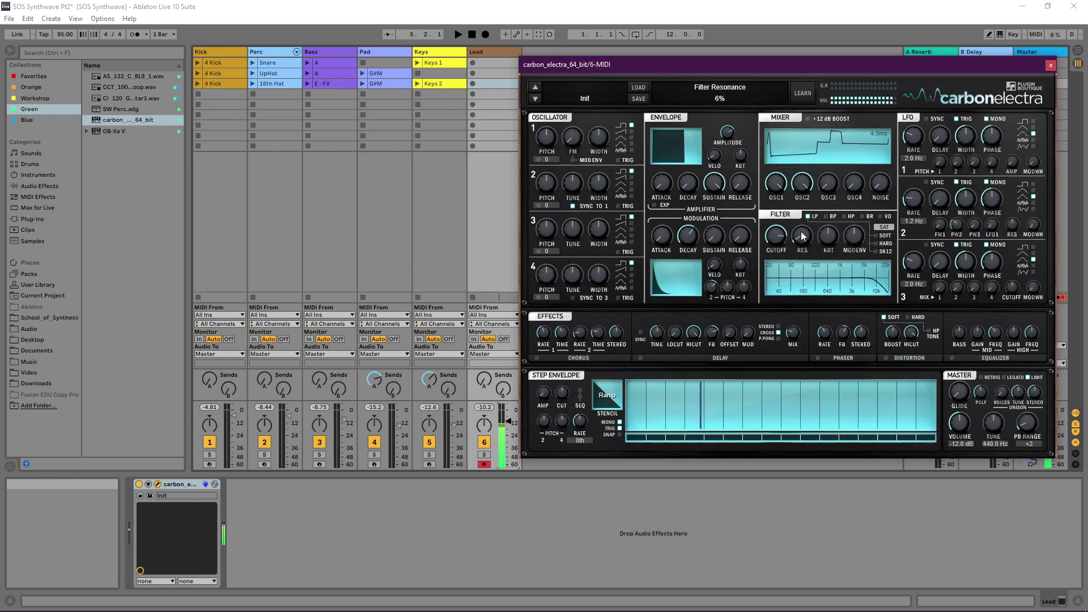
# Step: Turn off the lead patch's phaser and enable its delay with a shortened time
pyautogui.click(832, 361)
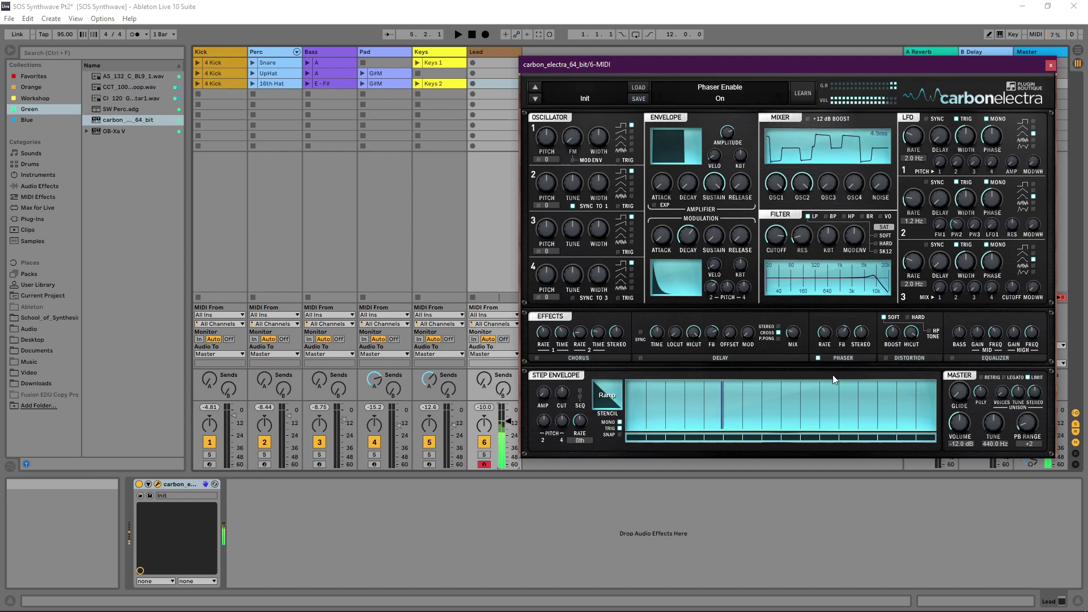
pyautogui.click(829, 362)
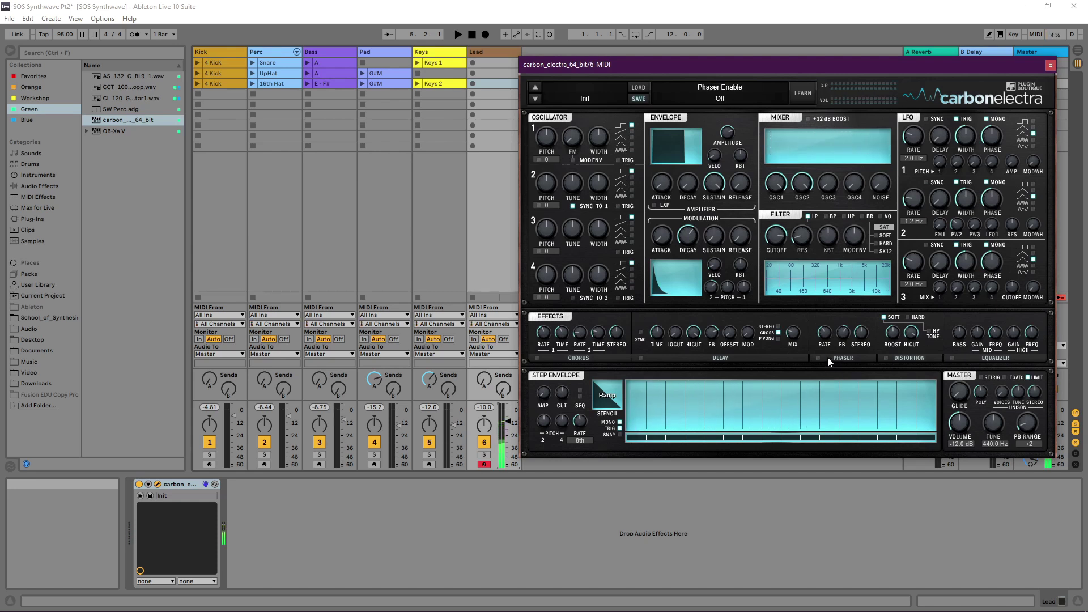
pyautogui.click(641, 359)
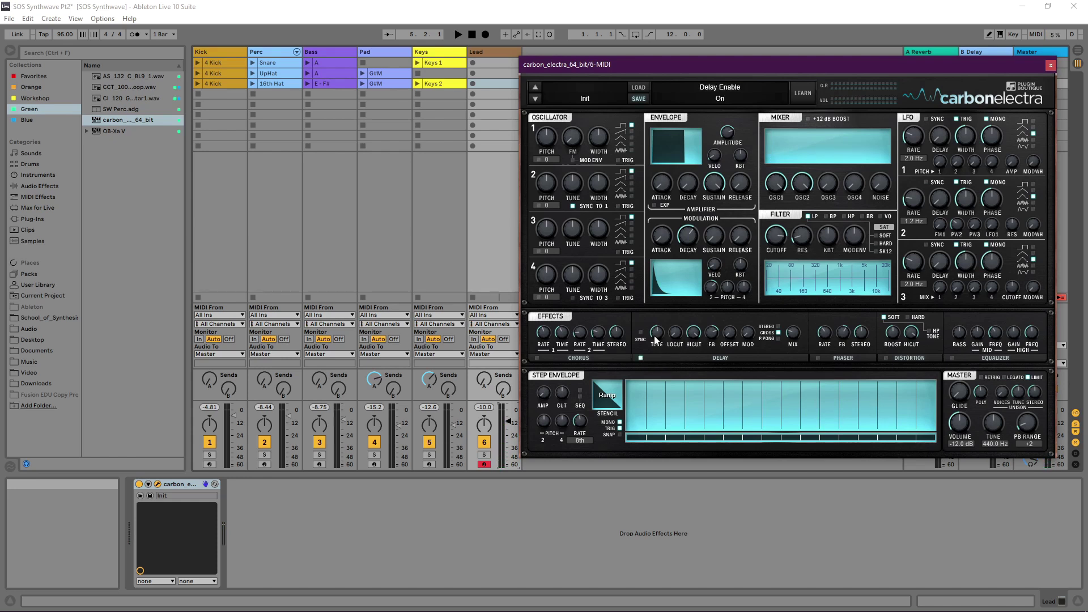
pyautogui.moveTo(656, 340); pyautogui.dragTo(643, 374)
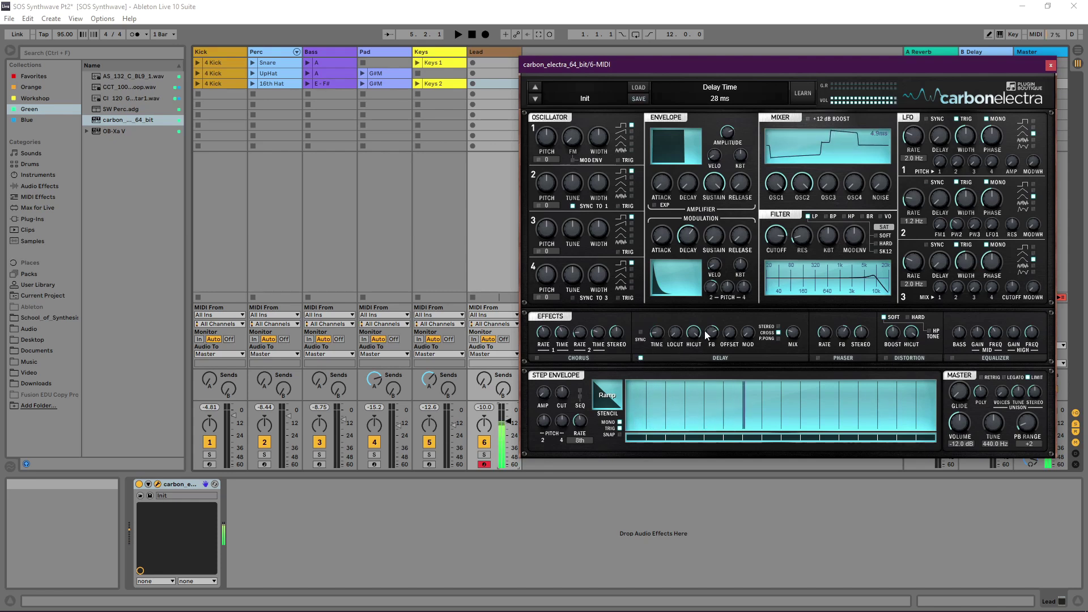
# Step: Set the delay to 45% feedback, 45% mix, 19 ms, 37% modulation and cross mode
pyautogui.click(715, 342)
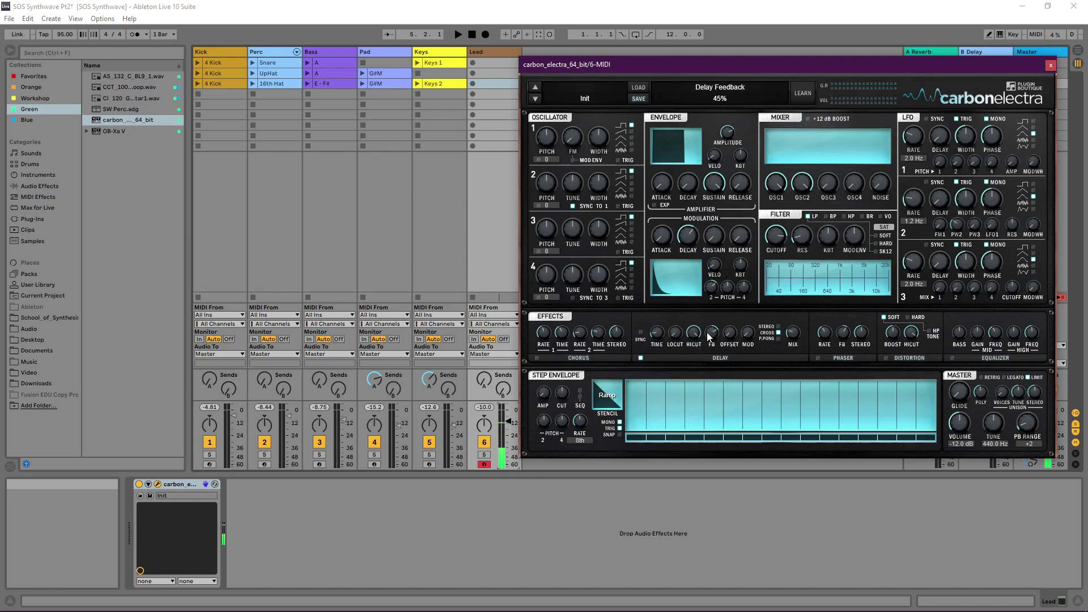
pyautogui.click(794, 335)
pyautogui.moveTo(797, 331); pyautogui.dragTo(796, 321)
pyautogui.click(657, 333)
pyautogui.moveTo(659, 339); pyautogui.dragTo(660, 337)
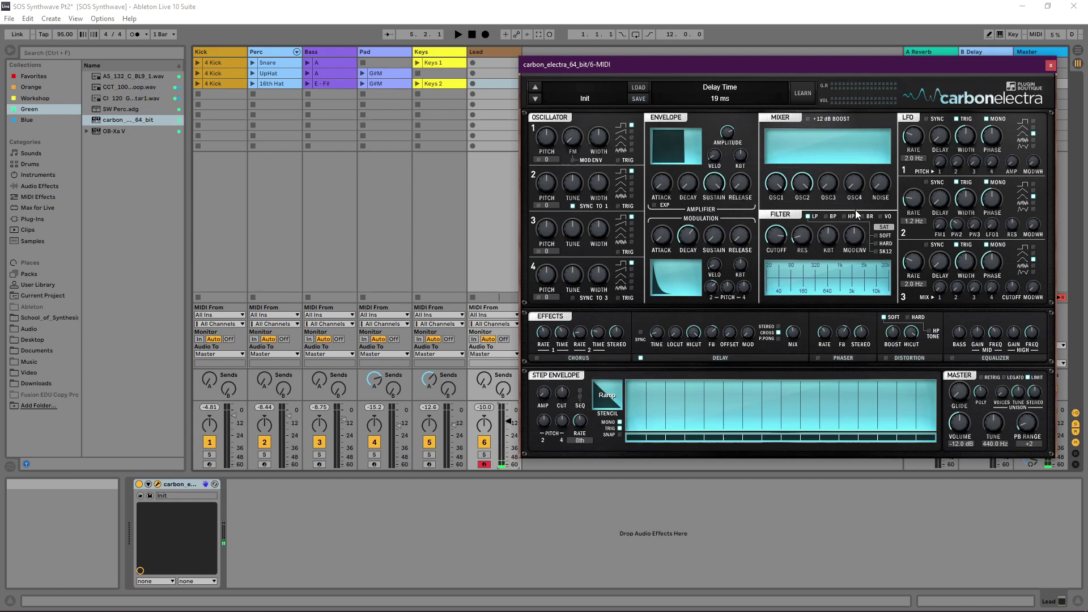
pyautogui.click(748, 332)
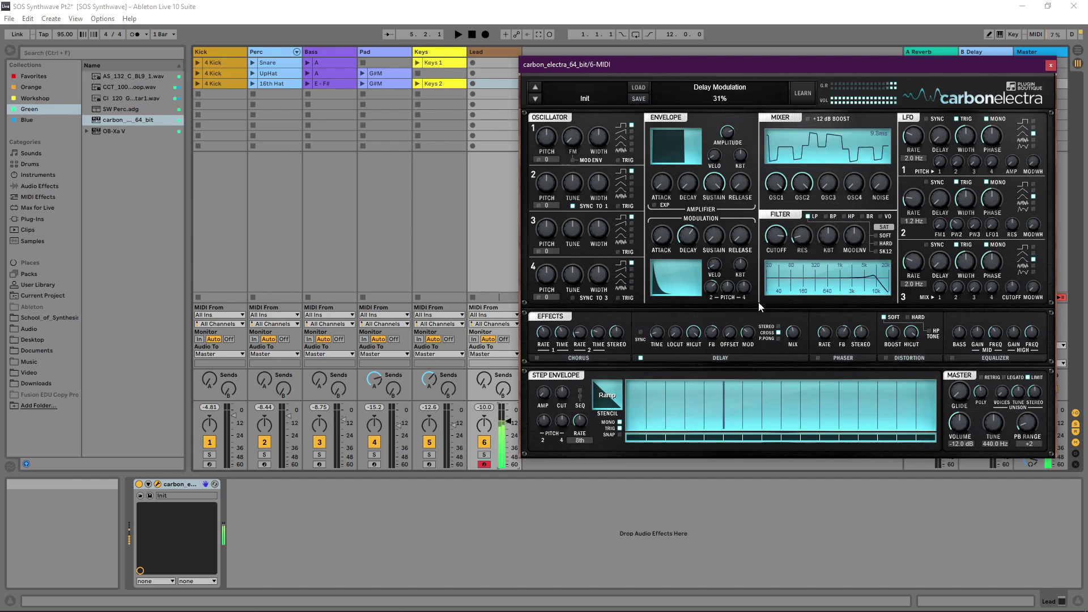
pyautogui.moveTo(761, 307); pyautogui.dragTo(778, 331)
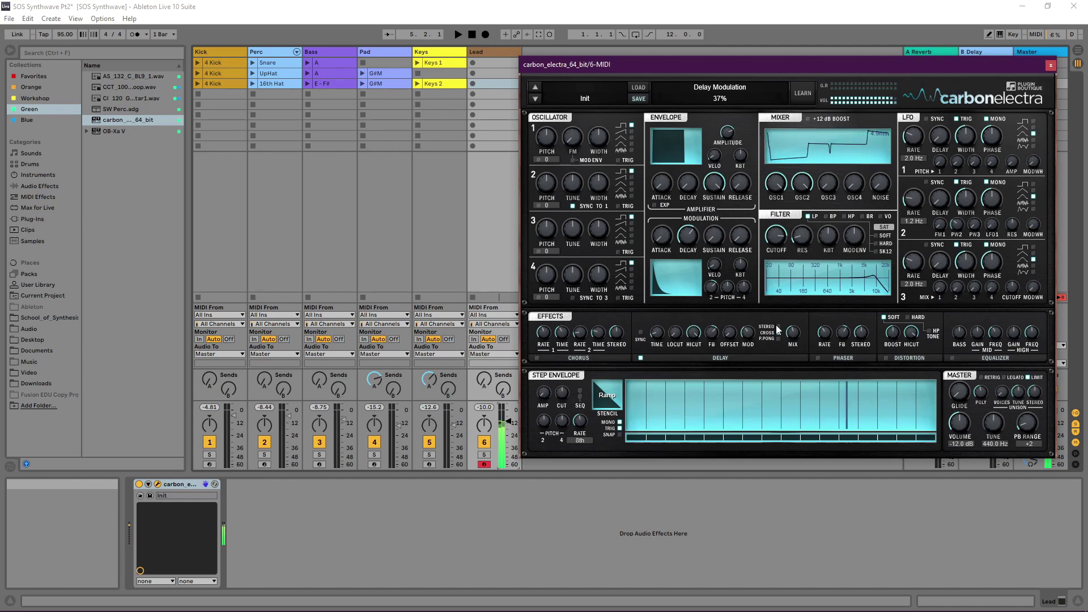
pyautogui.click(779, 332)
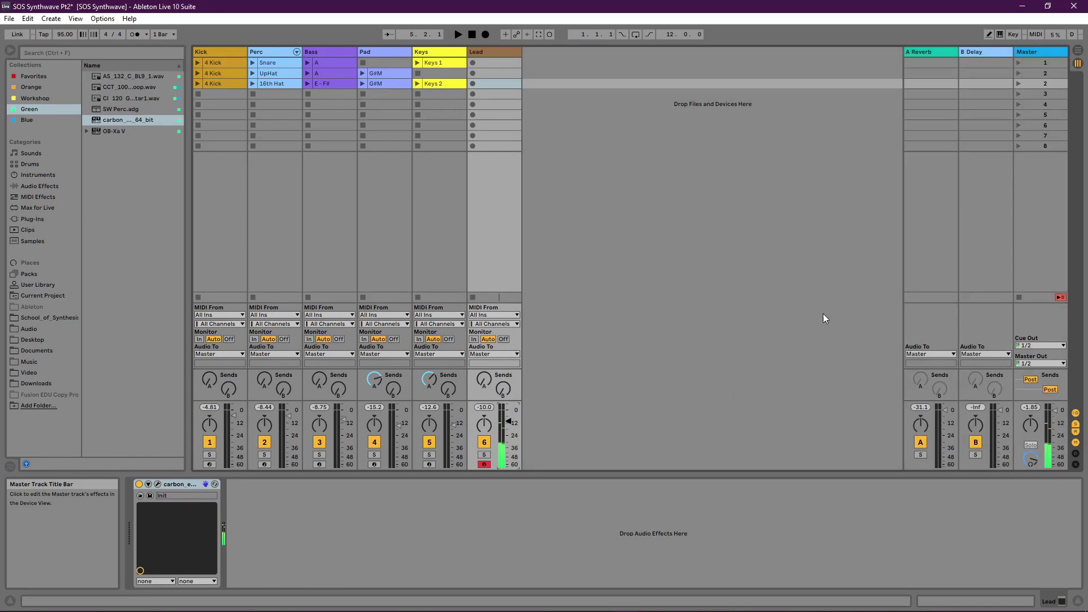
# Step: Launch scene 3 and set the Pad volume to -10 dB and the Lead to -13.5 dB
pyautogui.click(1051, 65)
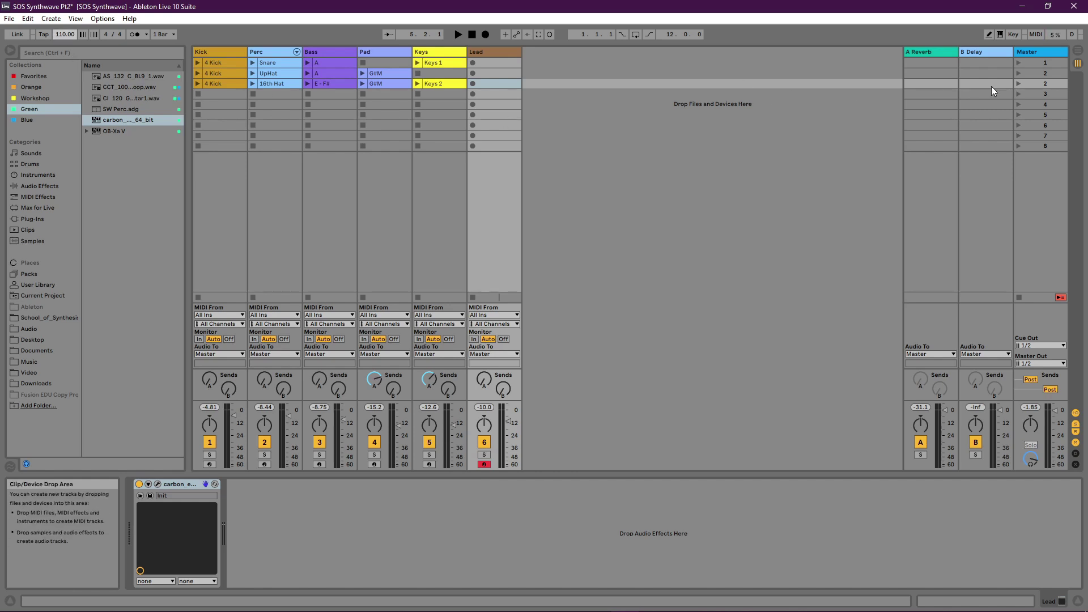
pyautogui.click(1019, 84)
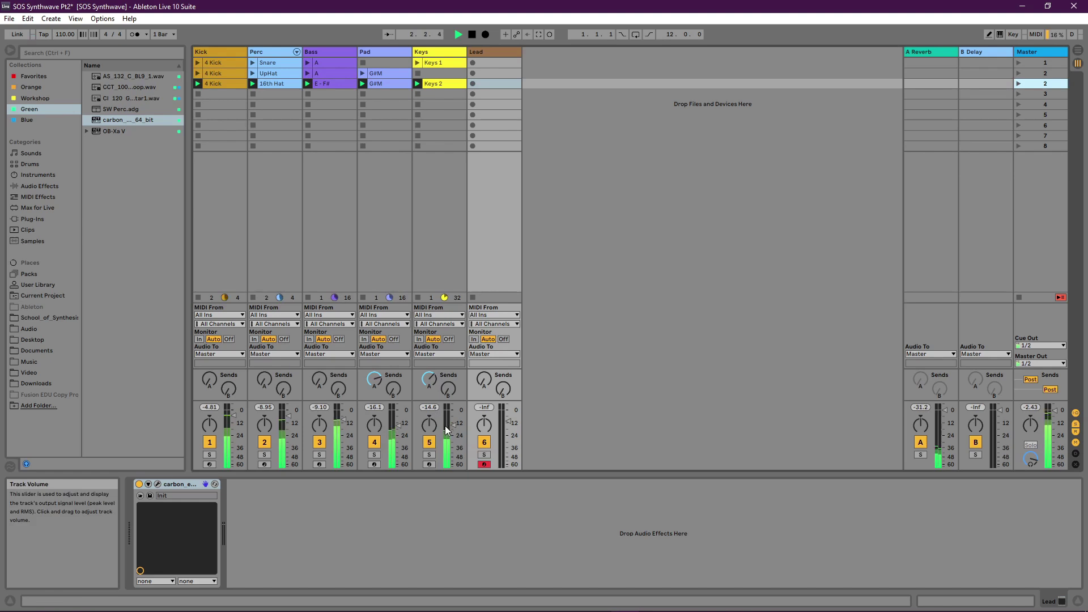
pyautogui.moveTo(397, 424); pyautogui.dragTo(397, 420)
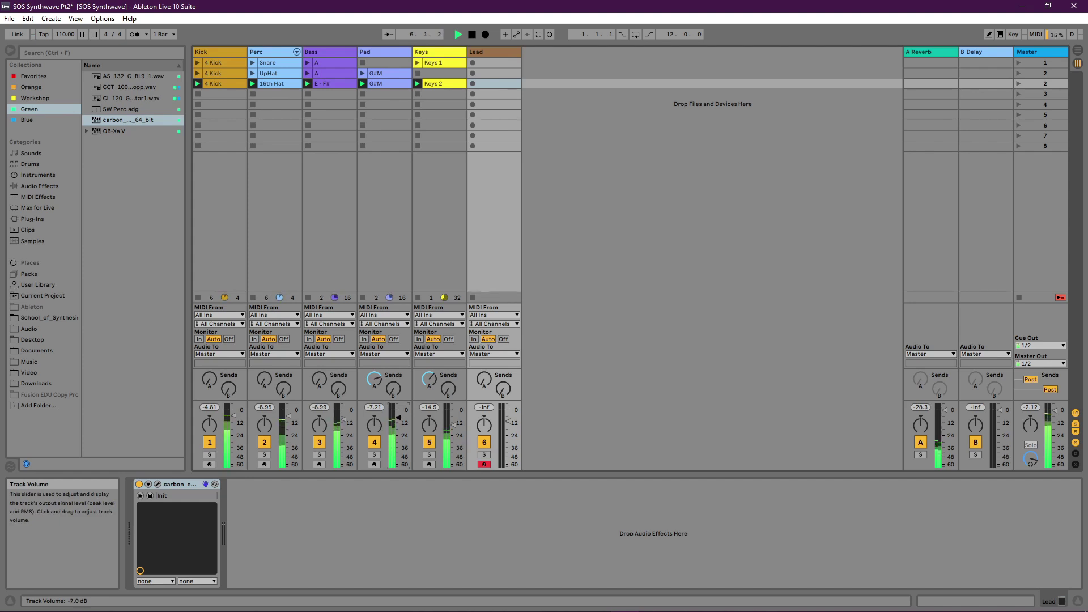
pyautogui.moveTo(507, 422); pyautogui.dragTo(507, 425)
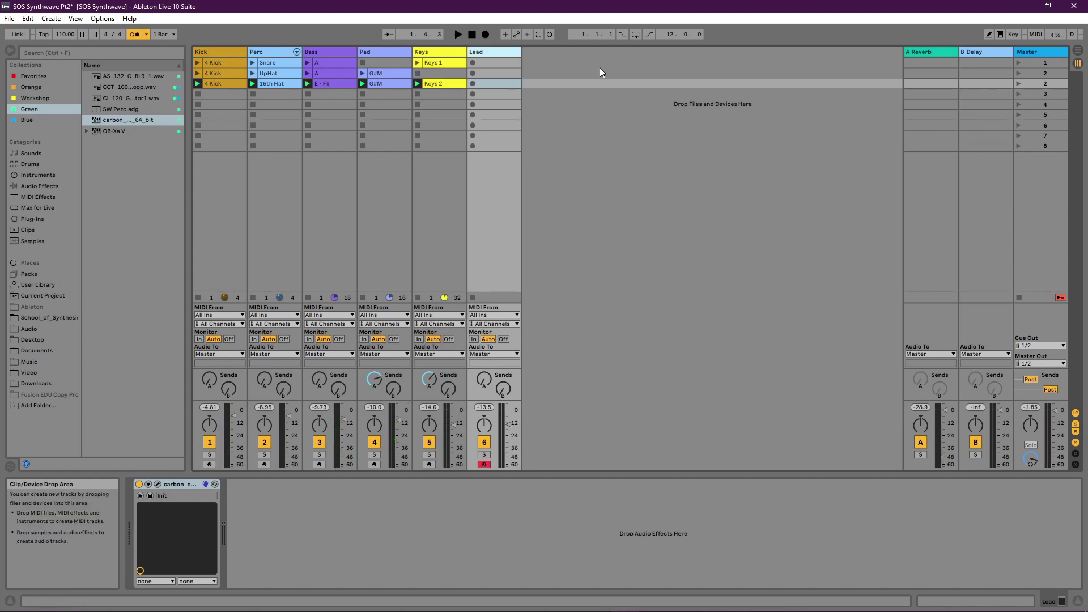
# Step: Tick RETRIG in the MASTER section of the Lead track's Carbon Electra
pyautogui.click(157, 485)
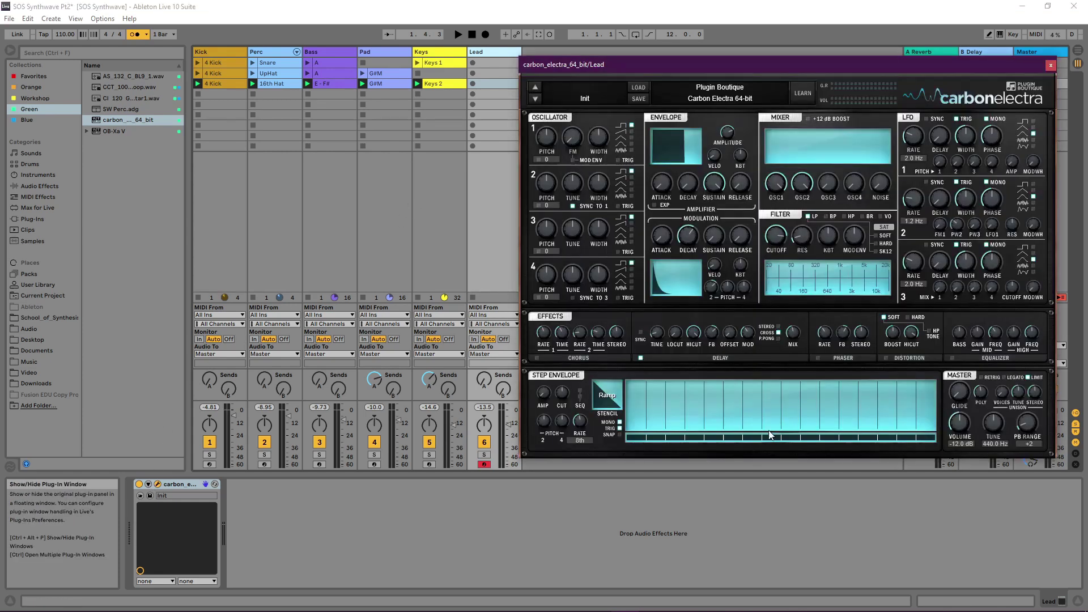
pyautogui.click(983, 378)
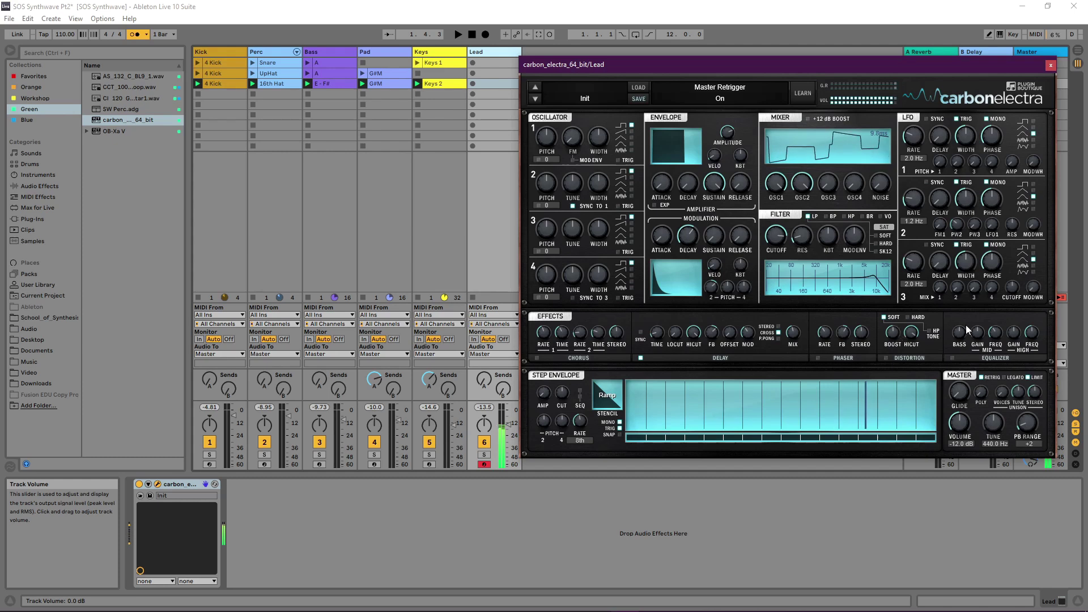
pyautogui.click(1051, 65)
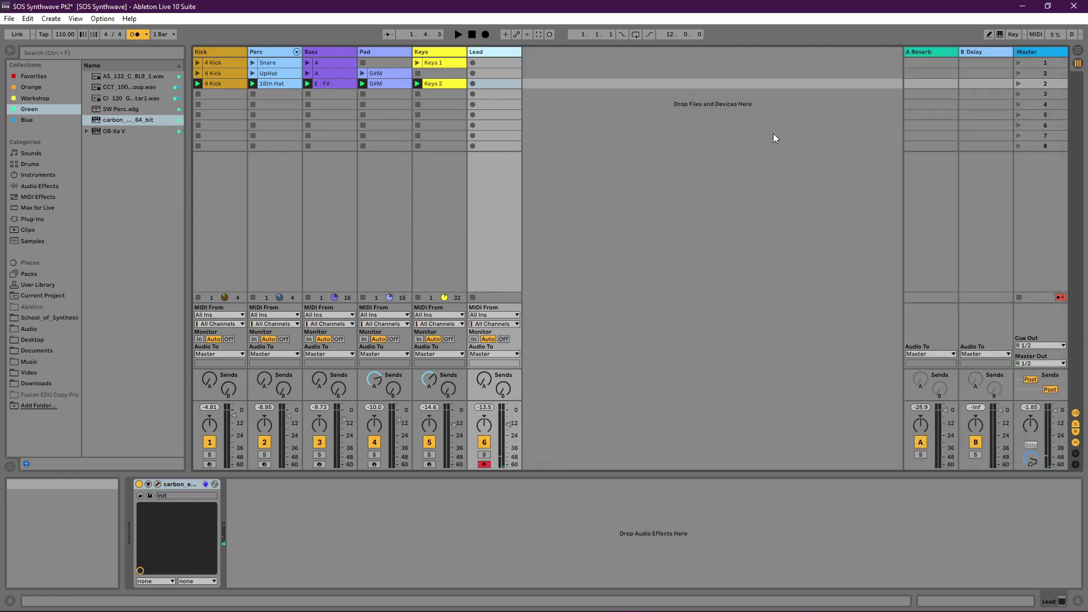
# Step: Record the Lead 2 clip into the Lead track's third slot, then stop all clips
pyautogui.click(473, 83)
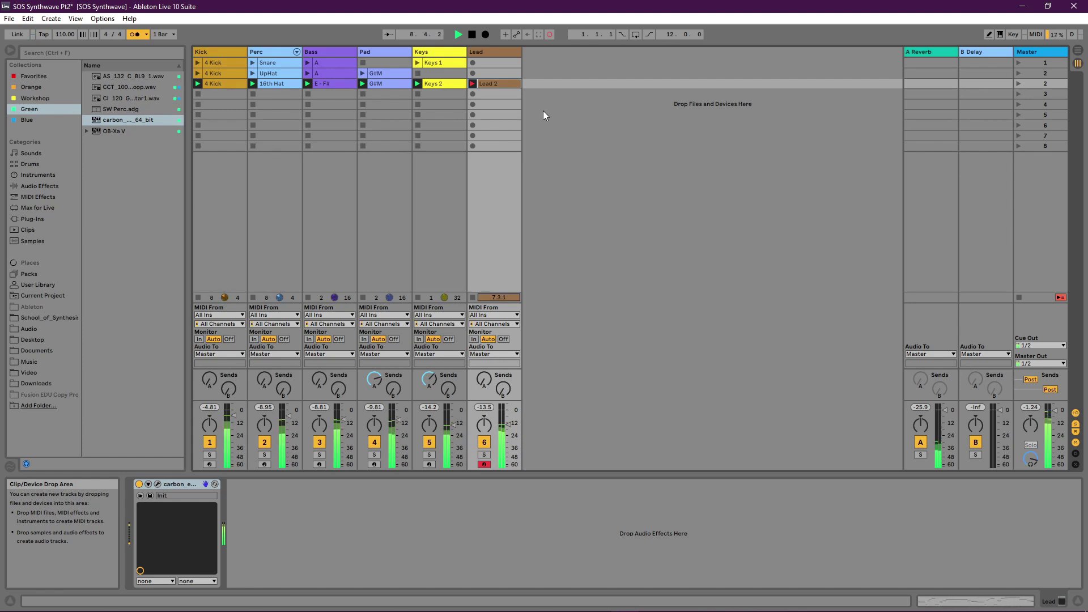
pyautogui.press('space')
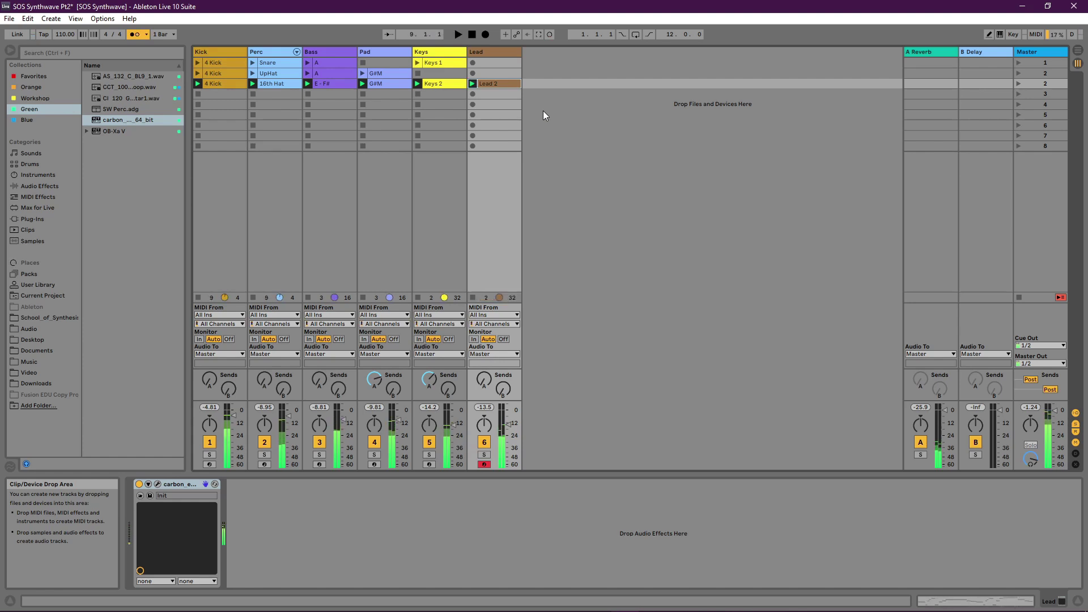
pyautogui.click(1019, 297)
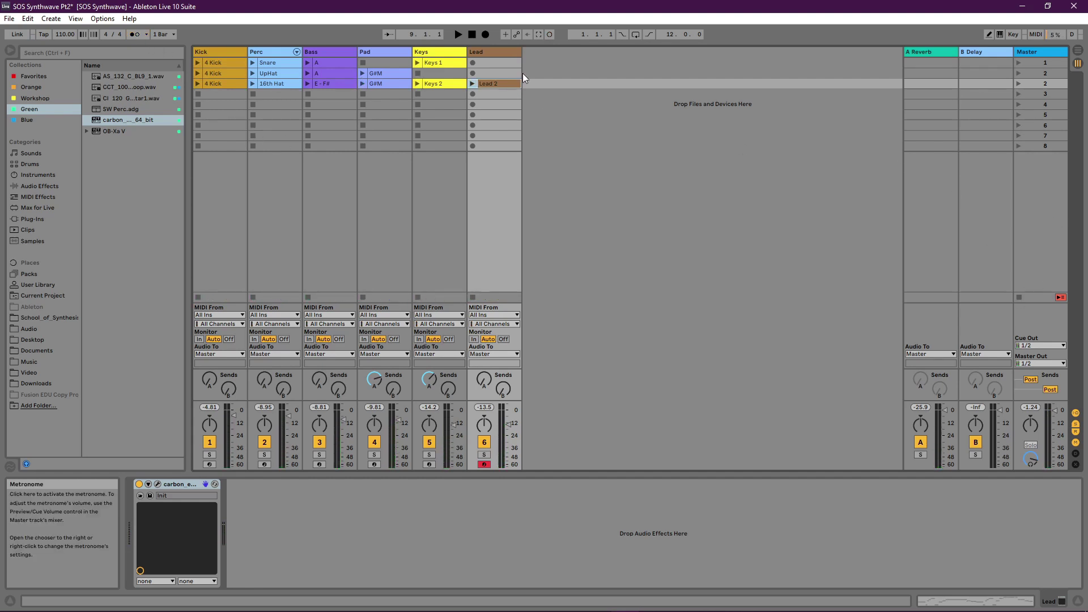
pyautogui.click(438, 64)
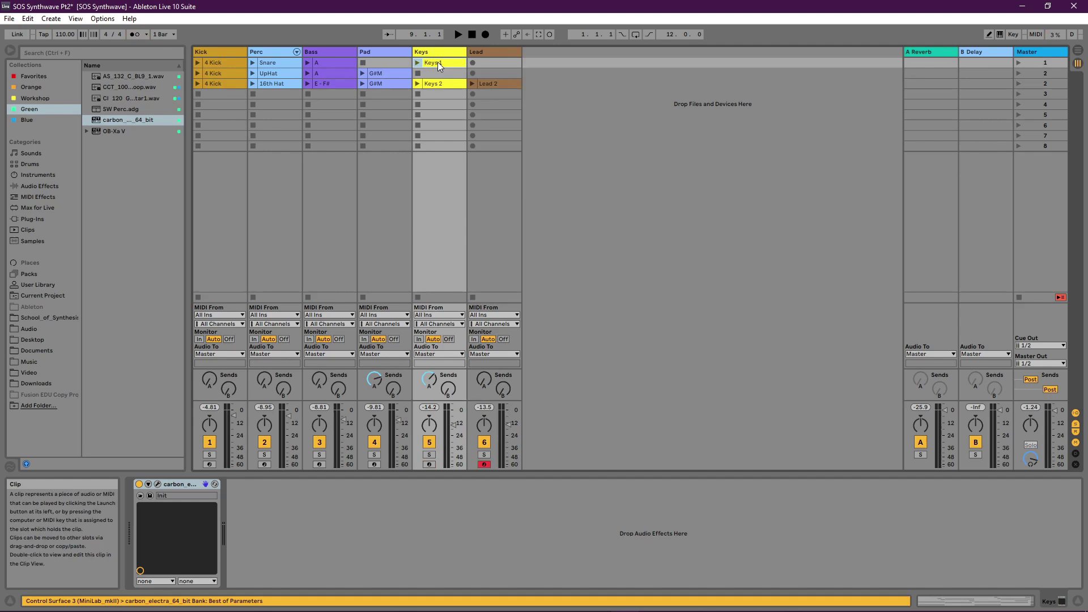
# Step: Duplicate Keys 1 into the Keys track's second slot and nudge up the Lead reverb send
pyautogui.hotkey('ctrl', 'd')
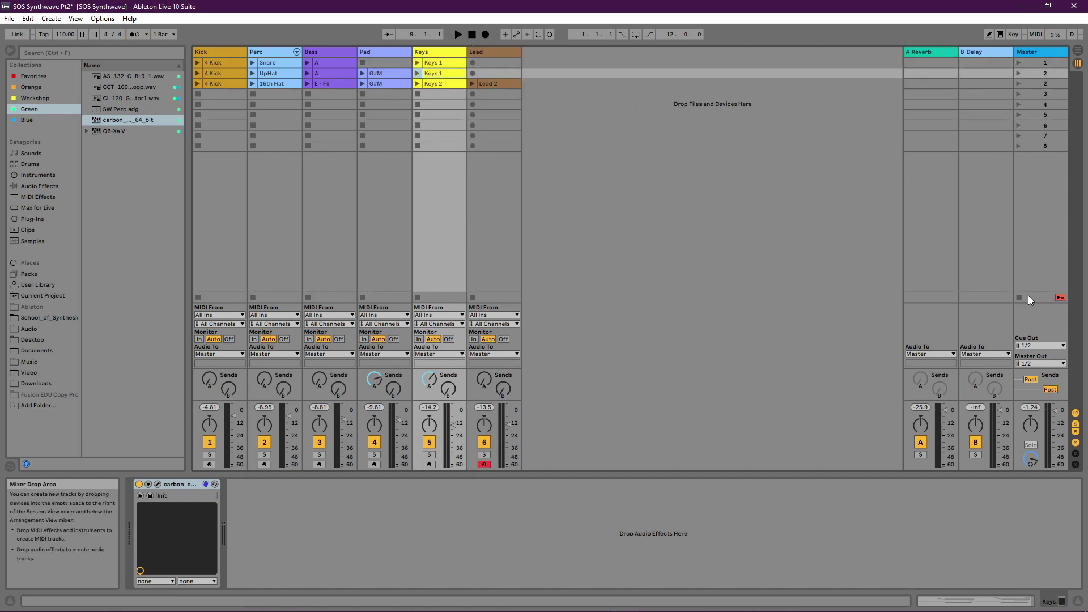
pyautogui.moveTo(485, 383); pyautogui.dragTo(485, 381)
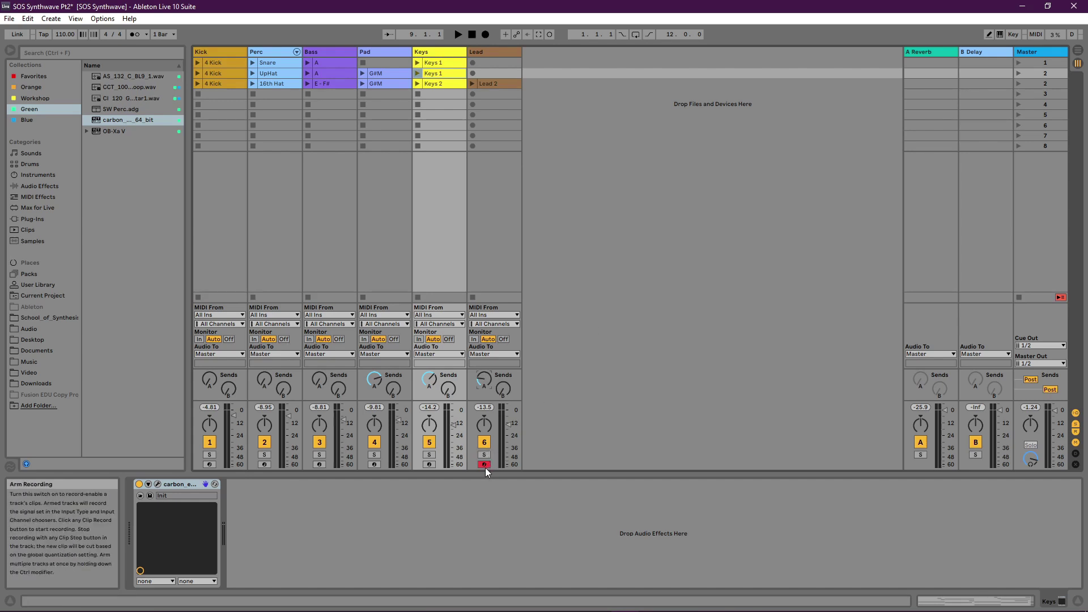
# Step: Launch scene 1 so the 4 Kick, Snare, bass A and Keys 1 clips play
pyautogui.click(1020, 61)
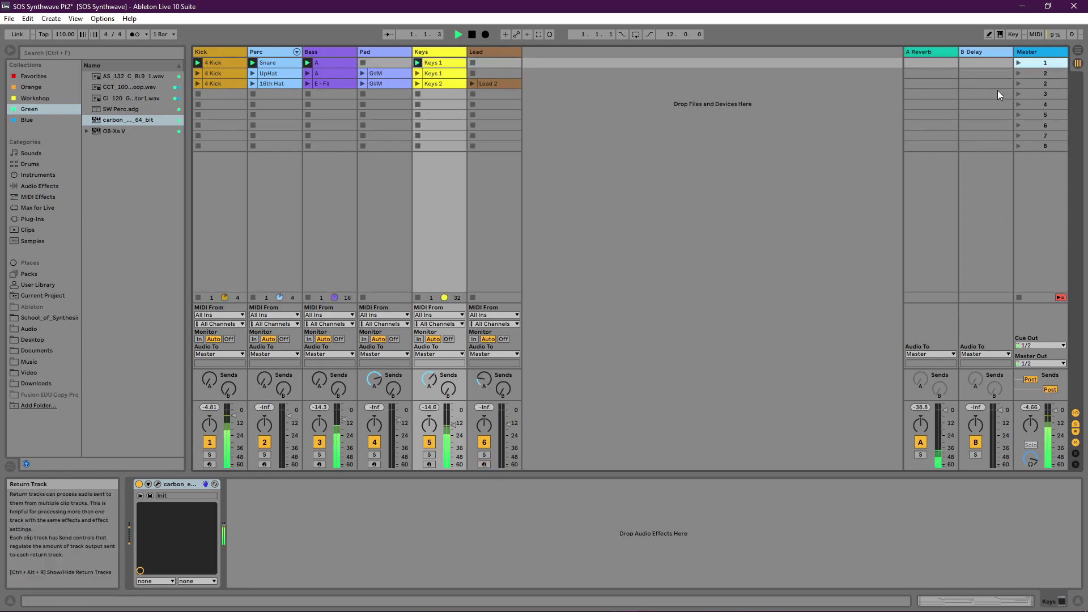